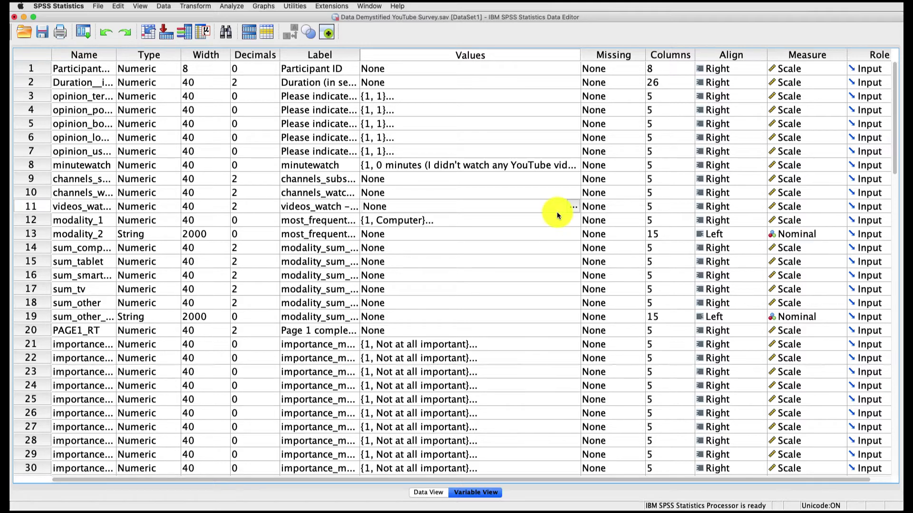
# Check the value labels defined for the citizen variable, then close them without changes
pyautogui.scroll(-5, 558, 212)
pyautogui.scroll(-10, 557, 211)
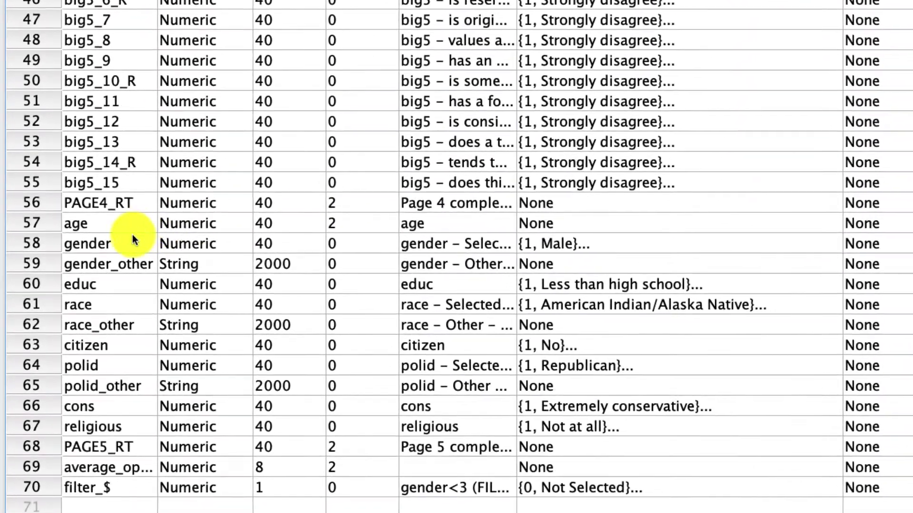
pyautogui.click(36, 247)
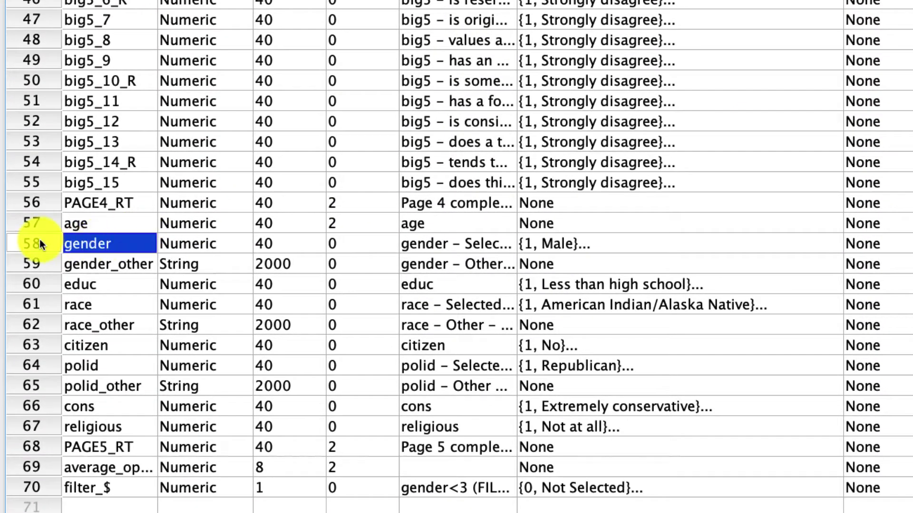
pyautogui.click(49, 345)
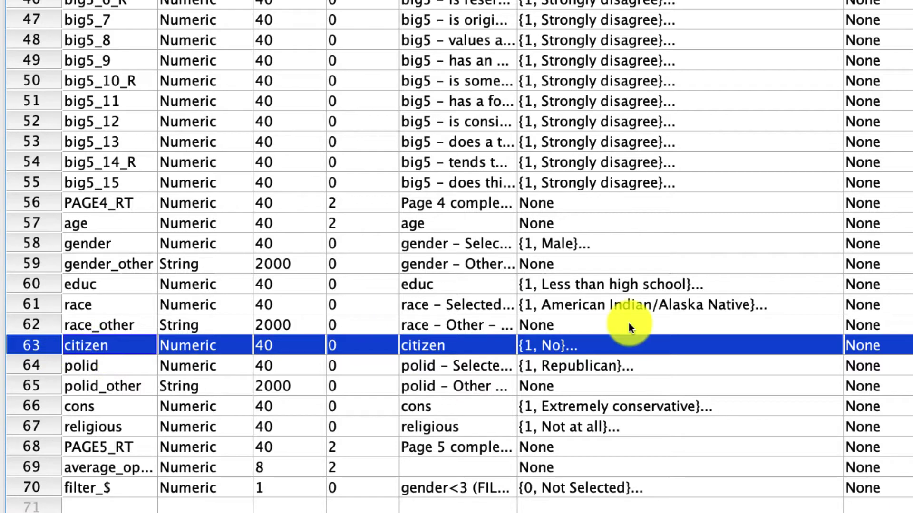
pyautogui.click(809, 343)
pyautogui.click(827, 345)
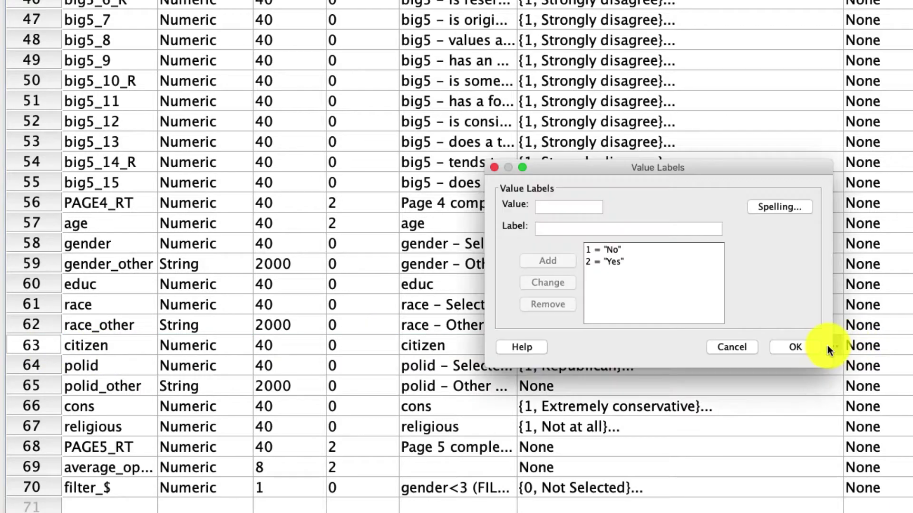
pyautogui.press('Escape')
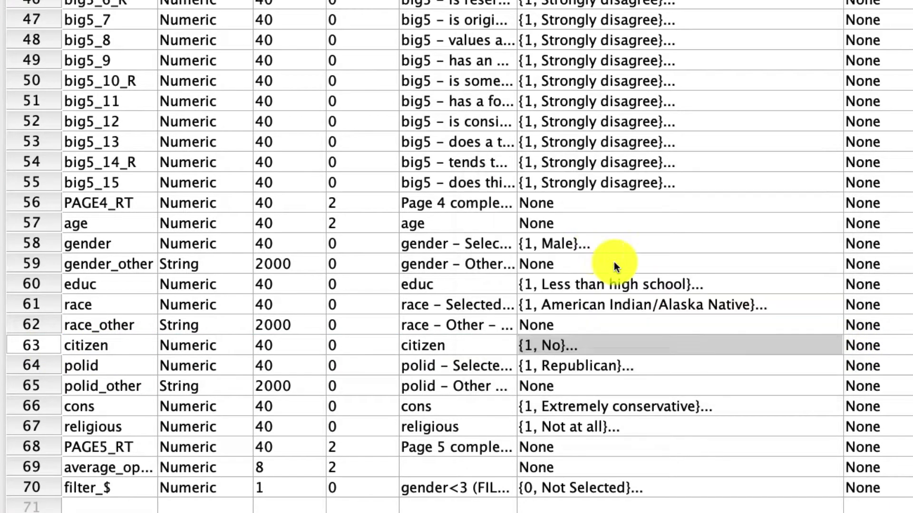
# Review the value labels defined for the gender variable and close the dialog
pyautogui.click(794, 243)
pyautogui.click(835, 244)
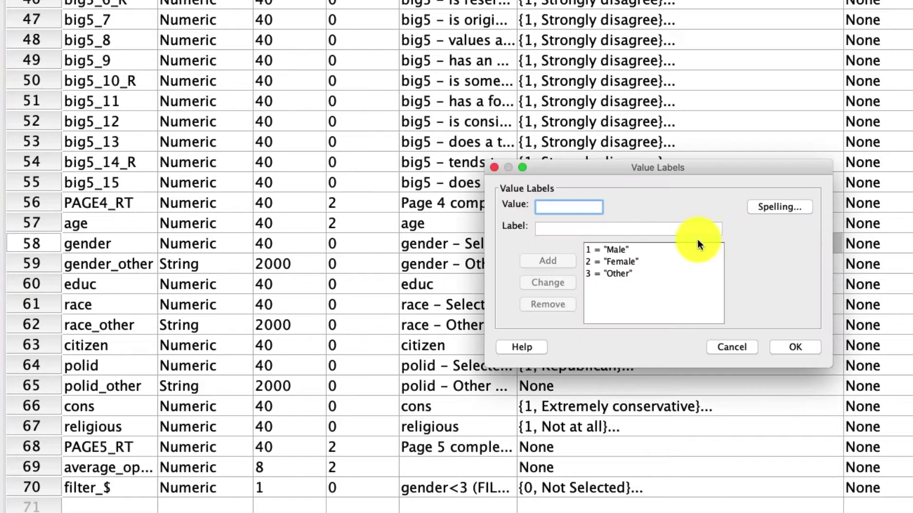
pyautogui.click(681, 275)
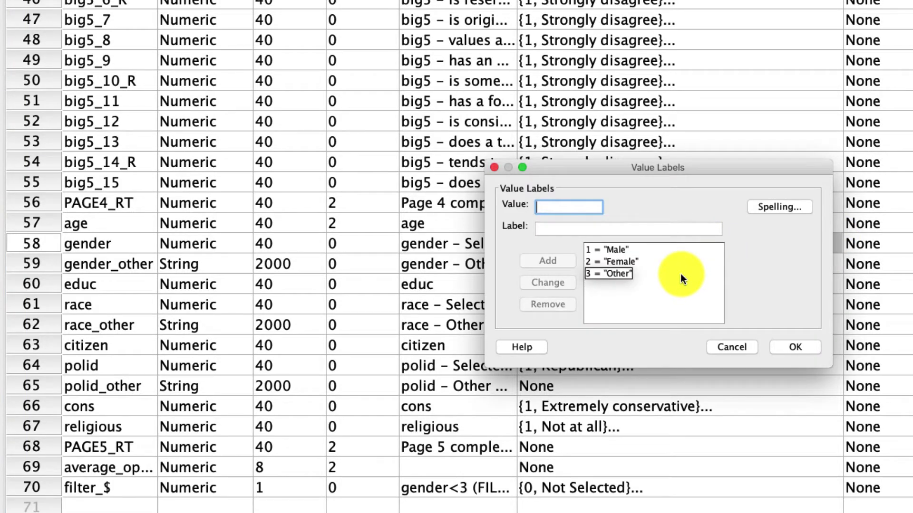
pyautogui.click(680, 274)
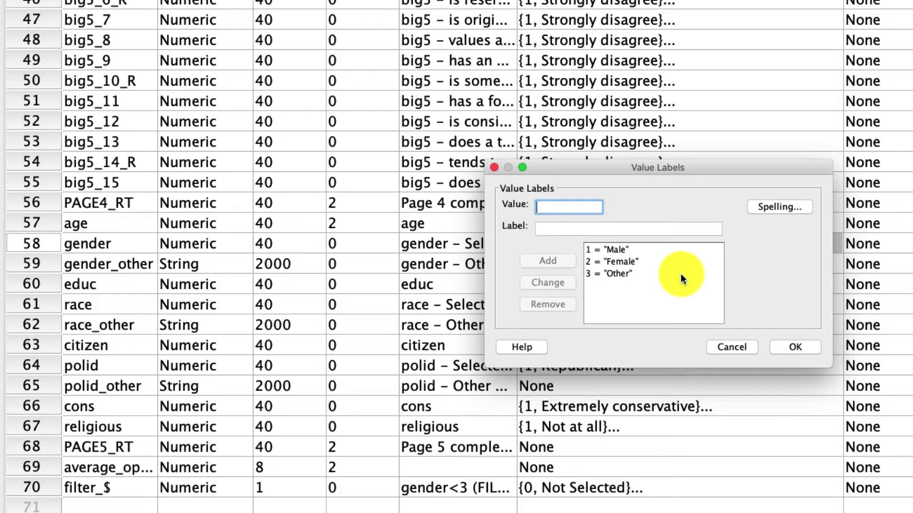
pyautogui.press('Return')
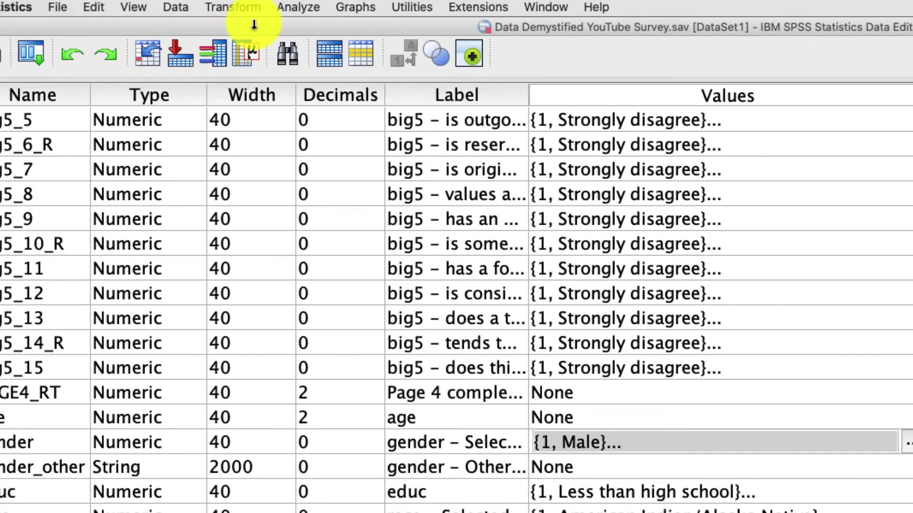
# Select only the cases that satisfy gender<3, filtering out the unselected cases
pyautogui.click(183, 7)
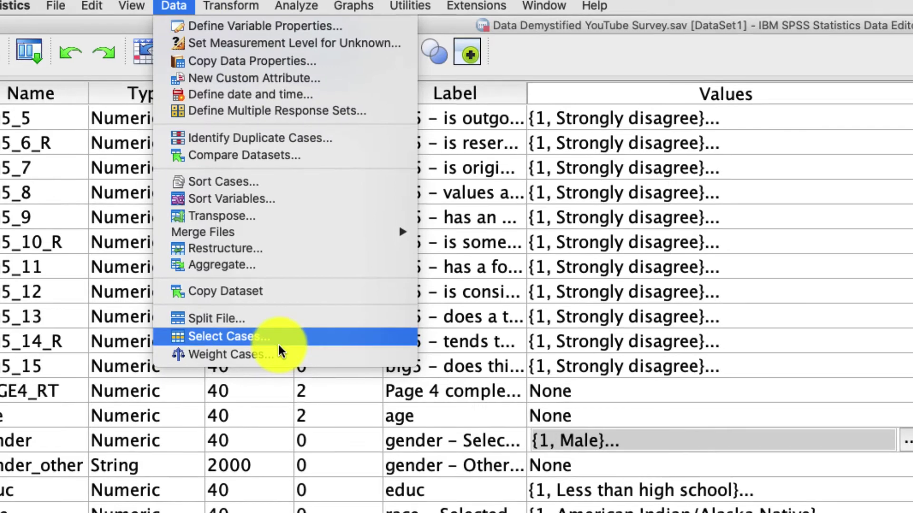
pyautogui.click(278, 338)
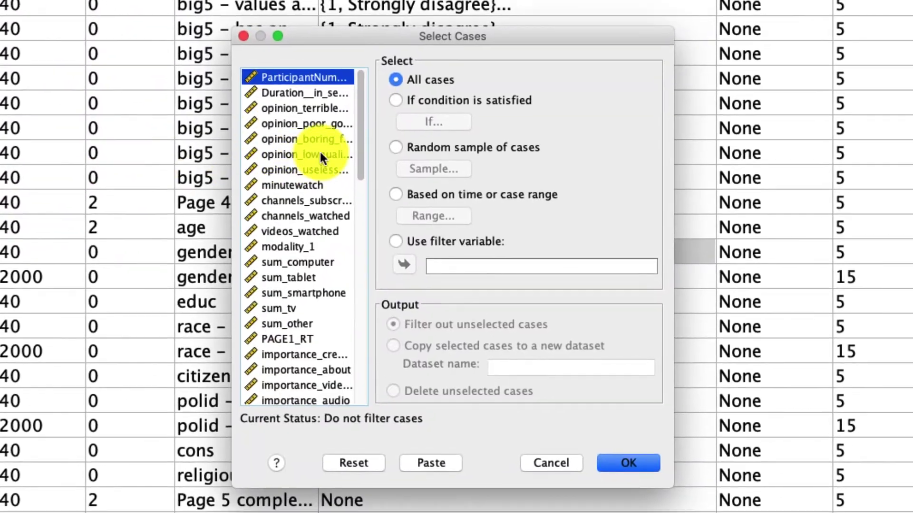
pyautogui.click(437, 101)
pyautogui.click(440, 125)
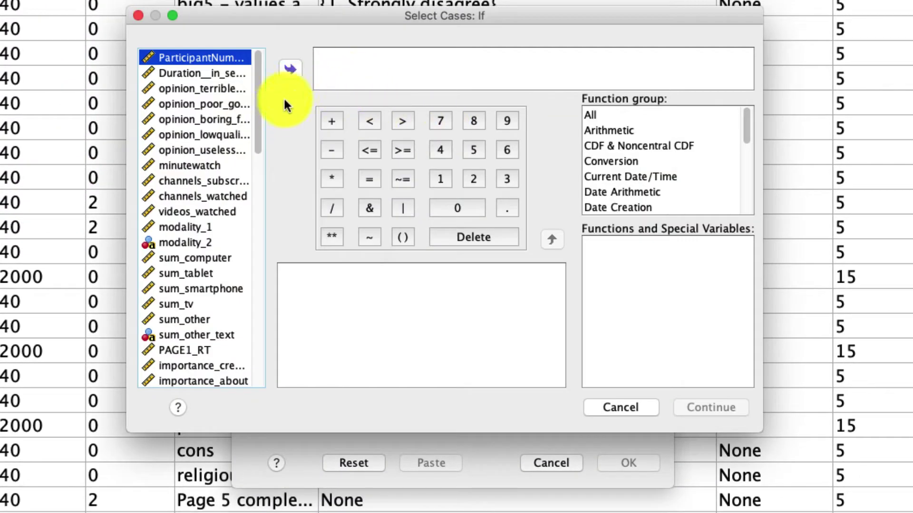
pyautogui.scroll(-15, 182, 124)
pyautogui.click(180, 195)
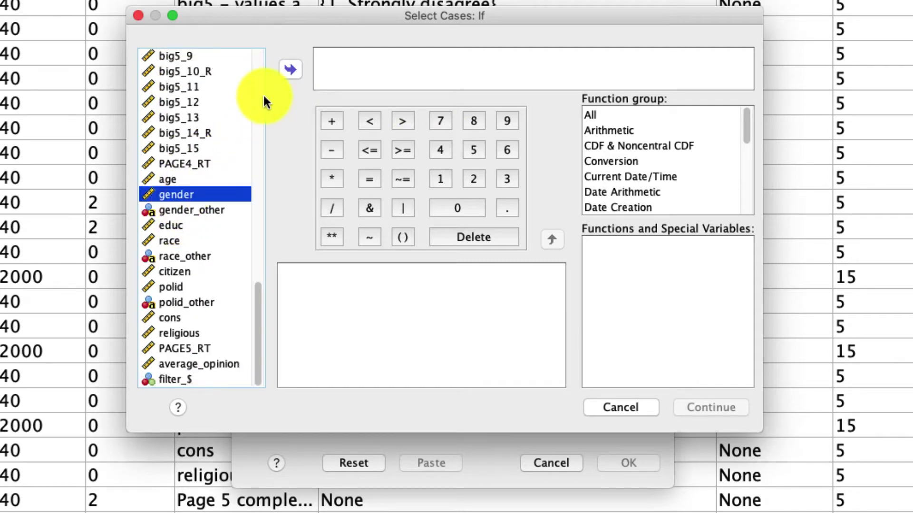
pyautogui.click(280, 71)
pyautogui.write('<3')
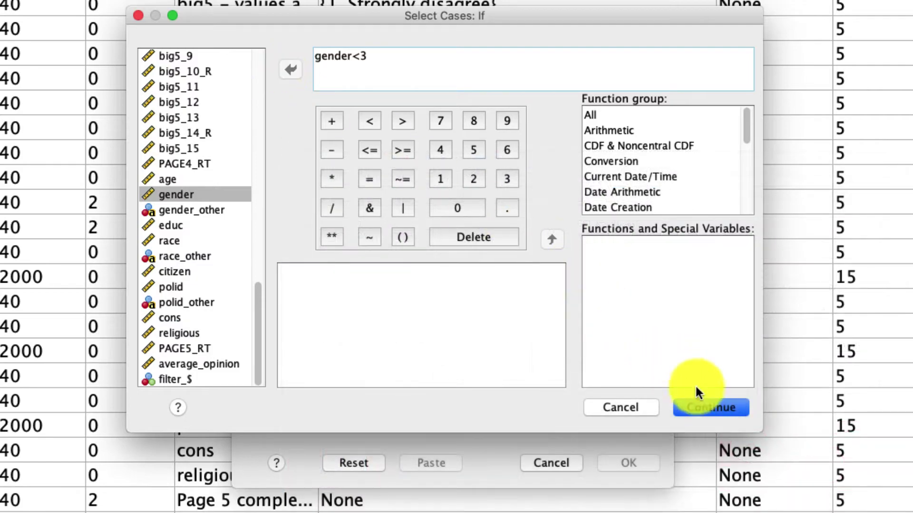
pyautogui.click(701, 405)
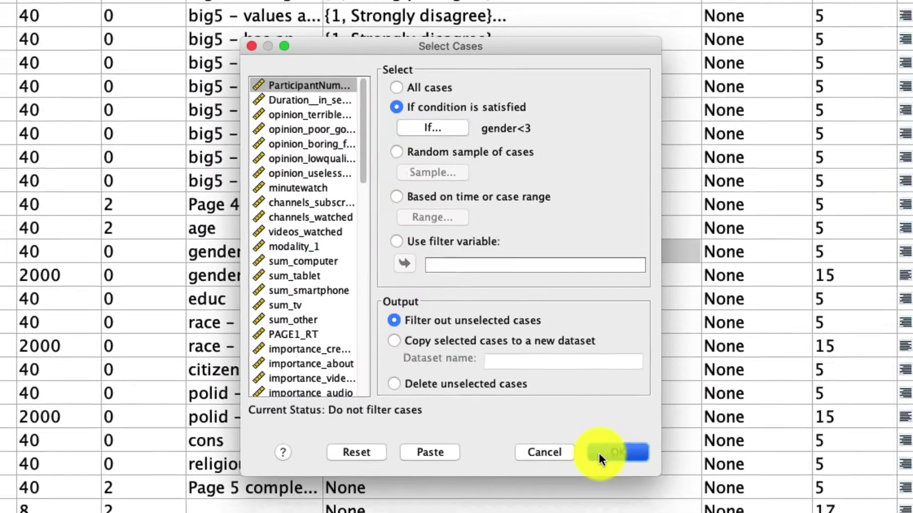
pyautogui.click(599, 454)
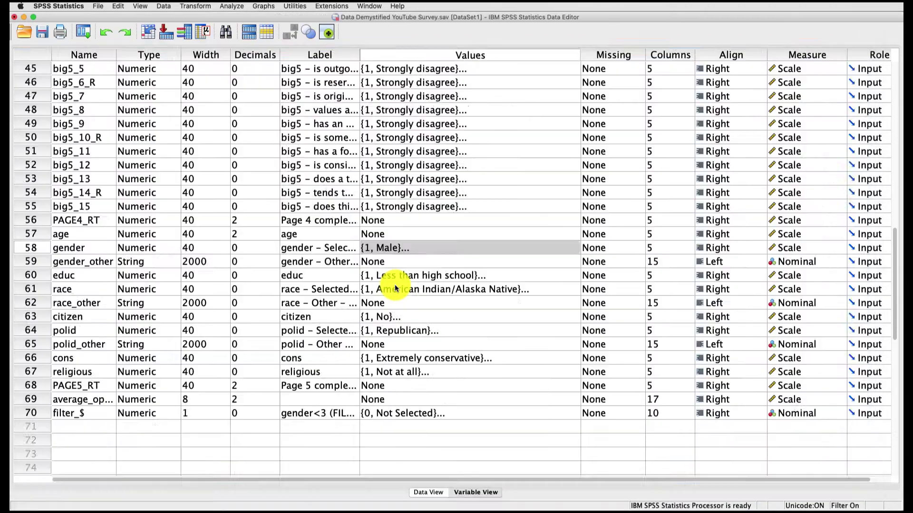
# Check the value labels of the importance_views variable and close them without changes
pyautogui.scroll(10, 377, 285)
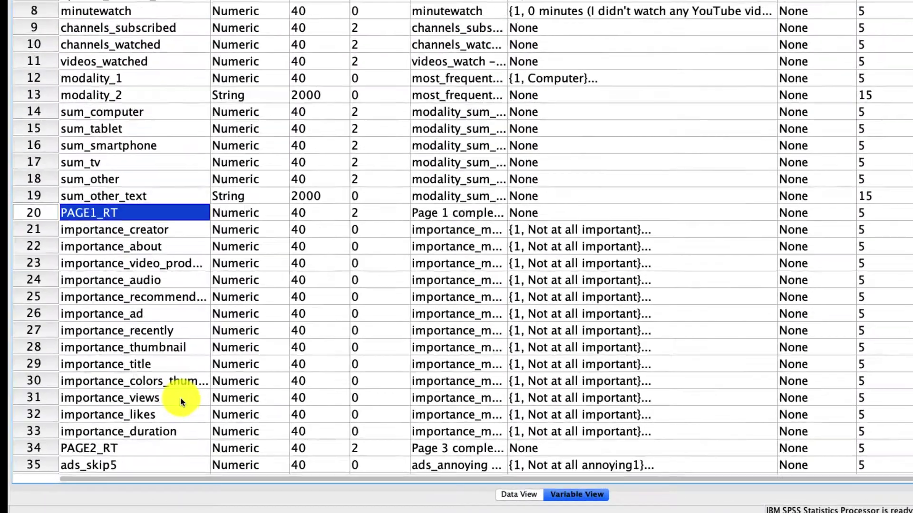
pyautogui.click(152, 413)
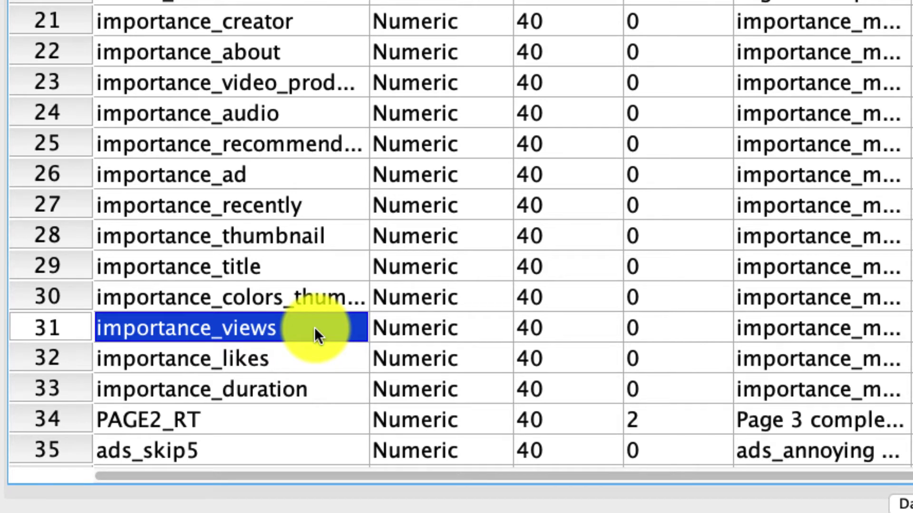
pyautogui.press('Right')
pyautogui.press('Right')
pyautogui.press('Right')
pyautogui.press('Right')
pyautogui.press('Right')
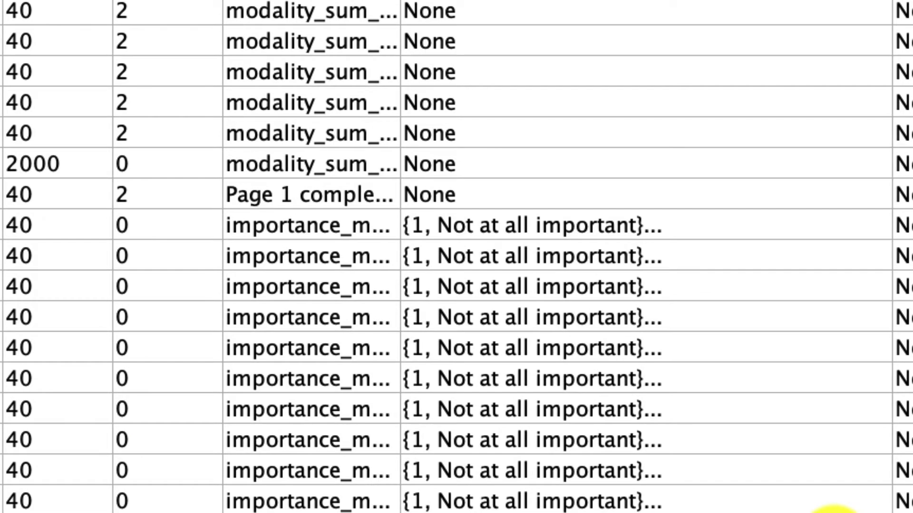
pyautogui.click(837, 511)
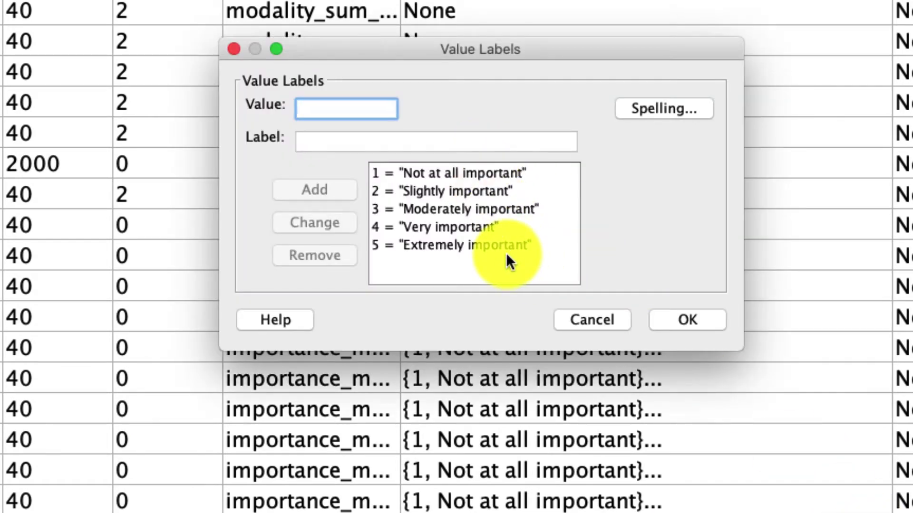
pyautogui.click(576, 320)
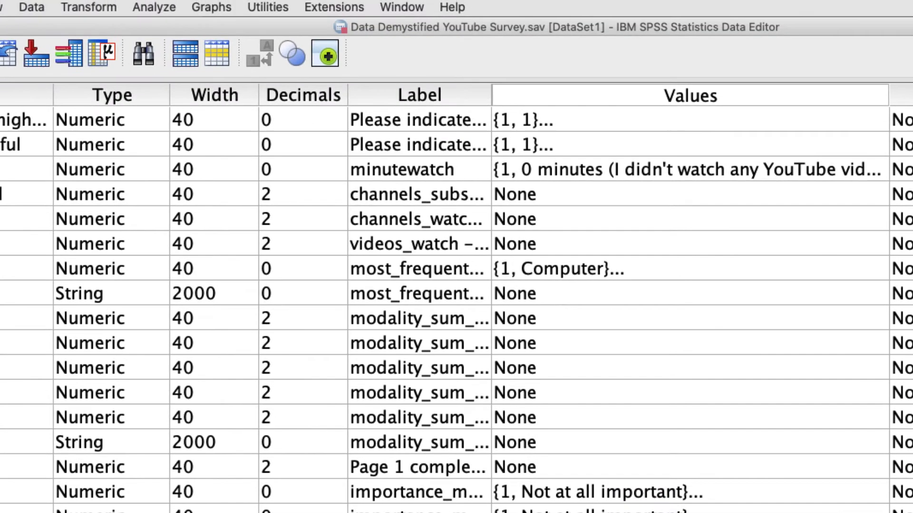
# Start a General Linear Model Univariate analysis with gender and citizen as fixed factors
pyautogui.click(173, 5)
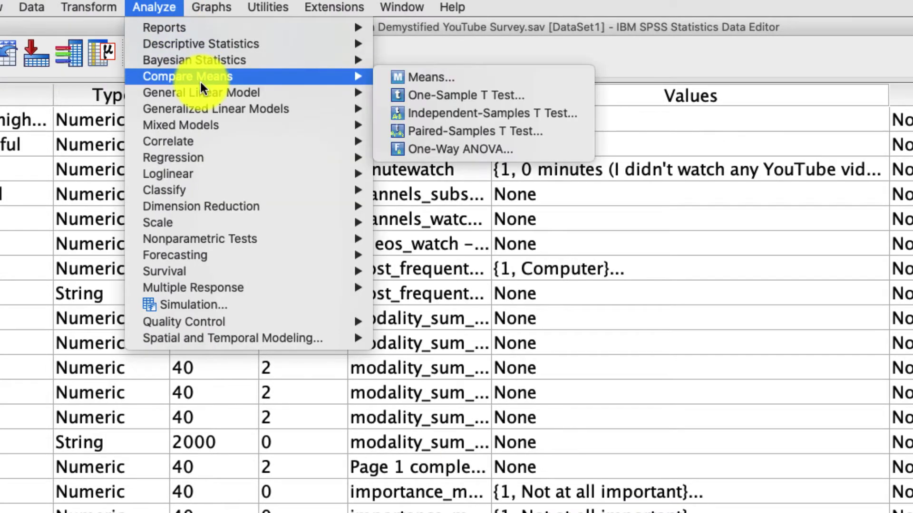
pyautogui.moveTo(206, 93)
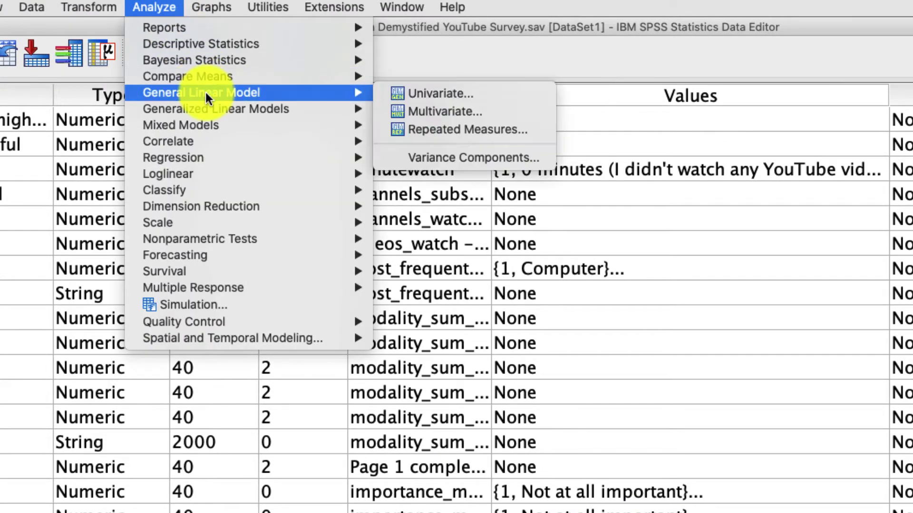
pyautogui.click(432, 95)
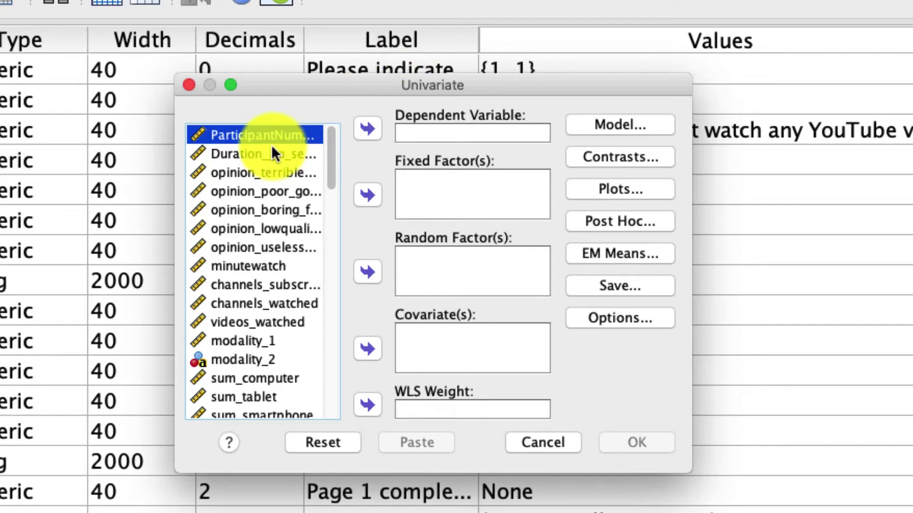
pyautogui.scroll(-1, 272, 170)
pyautogui.scroll(-15, 272, 170)
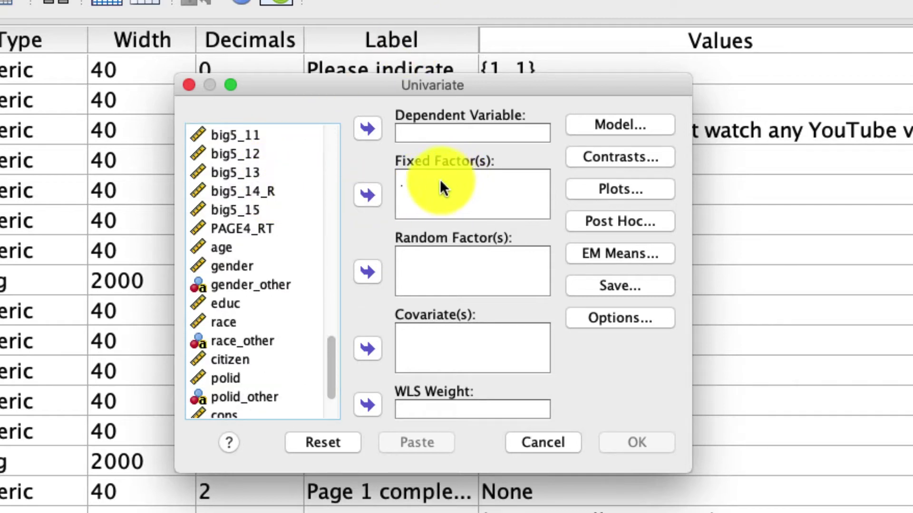
pyautogui.click(231, 266)
pyautogui.click(230, 281)
pyautogui.click(236, 269)
pyautogui.click(366, 197)
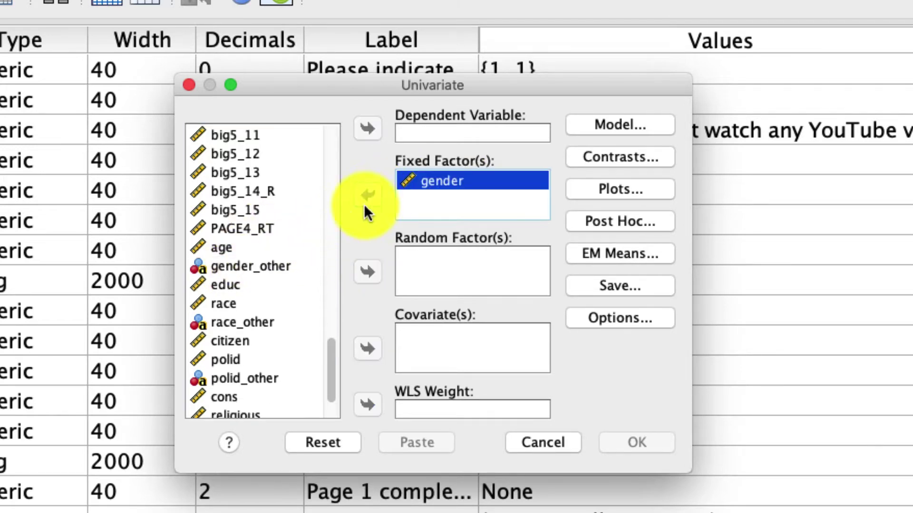
pyautogui.click(247, 339)
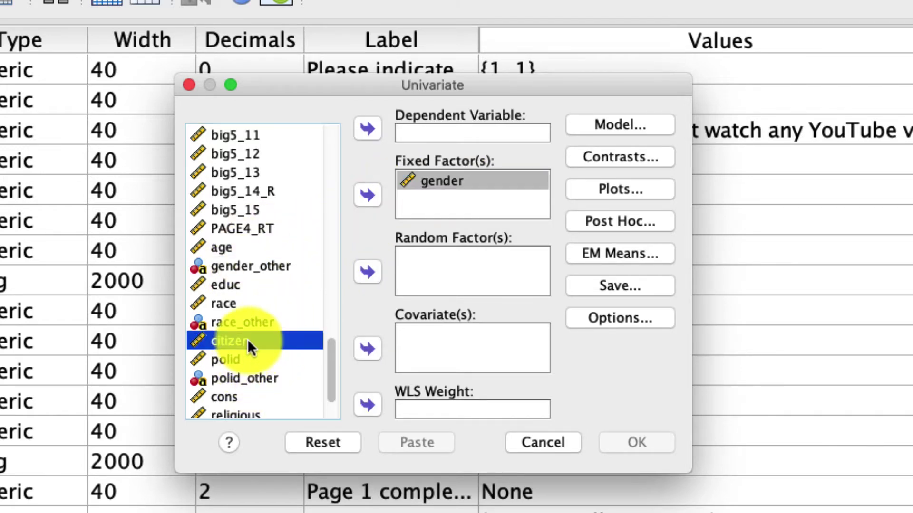
pyautogui.click(365, 194)
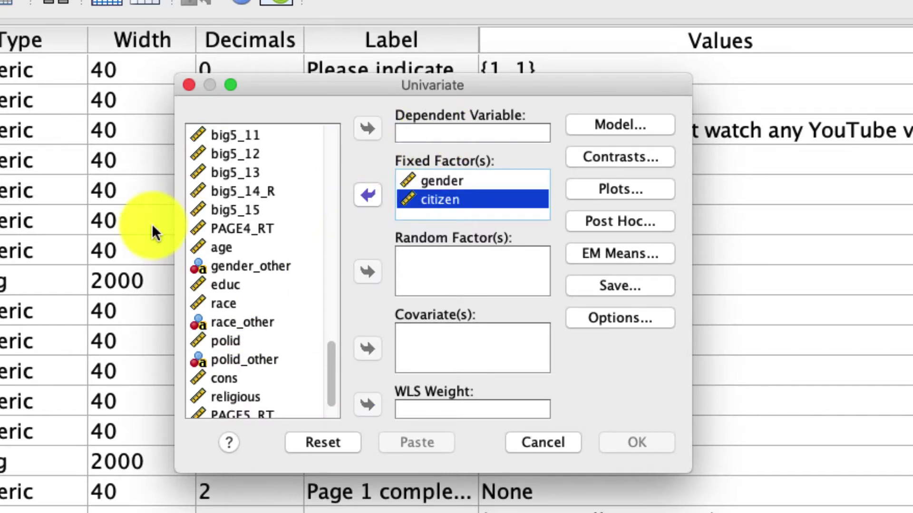
# Assign importance_views as the dependent variable and keep the full factorial model with Type III sum of squares
pyautogui.scroll(3, 152, 222)
pyautogui.scroll(10, 209, 240)
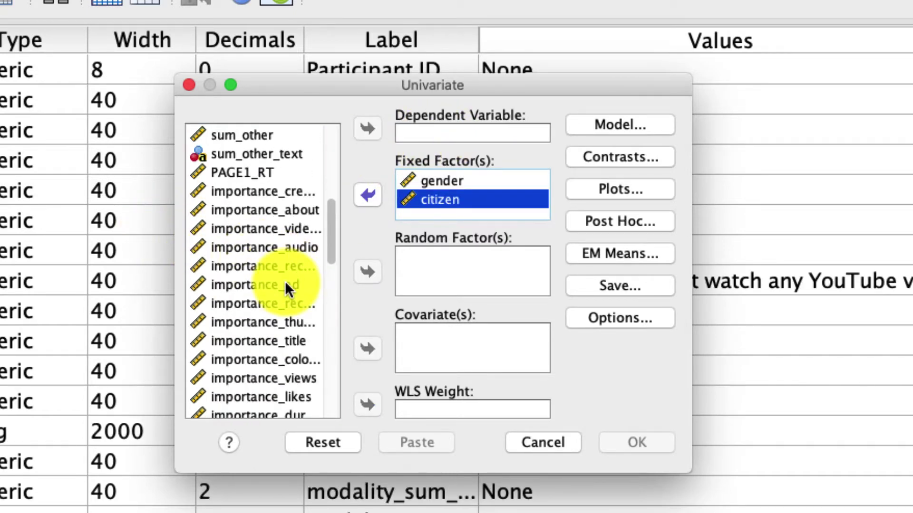
pyautogui.click(290, 380)
pyautogui.click(368, 128)
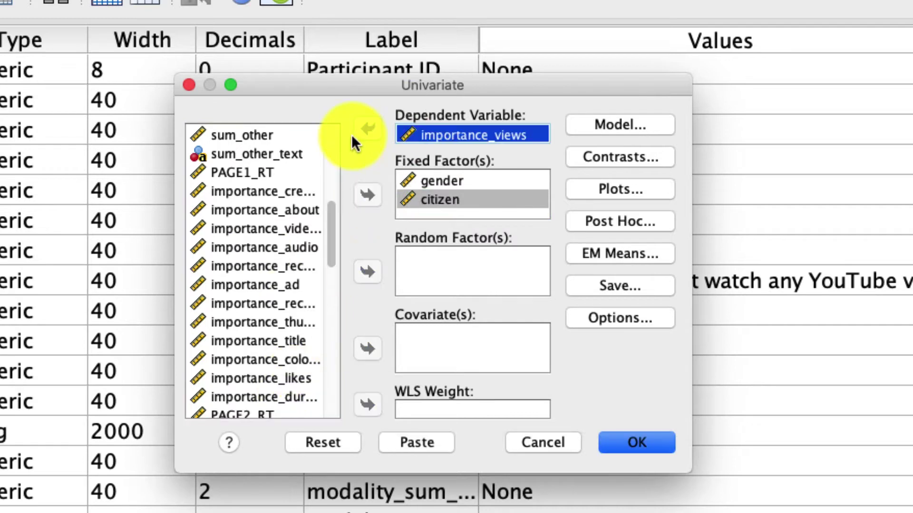
pyautogui.click(638, 123)
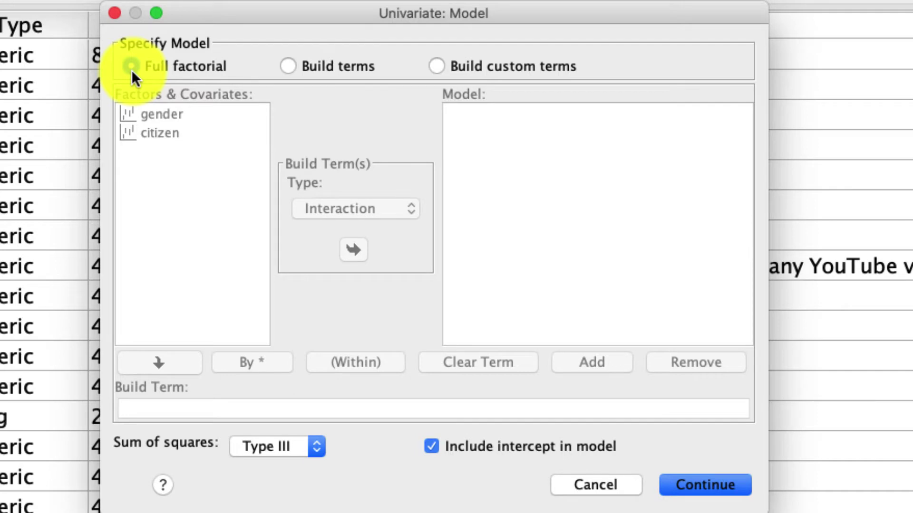
pyautogui.click(688, 482)
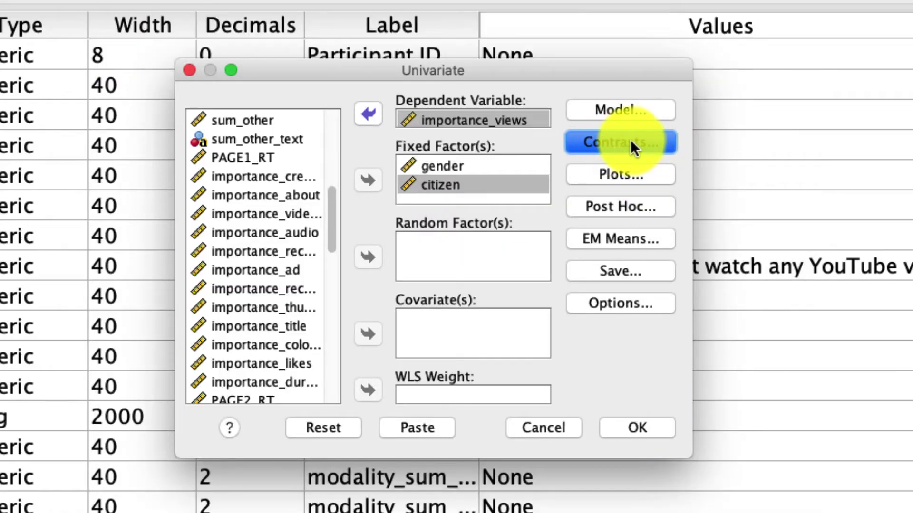
# Add a gender*citizen profile plot with gender on the horizontal axis and citizen as separate lines
pyautogui.click(648, 176)
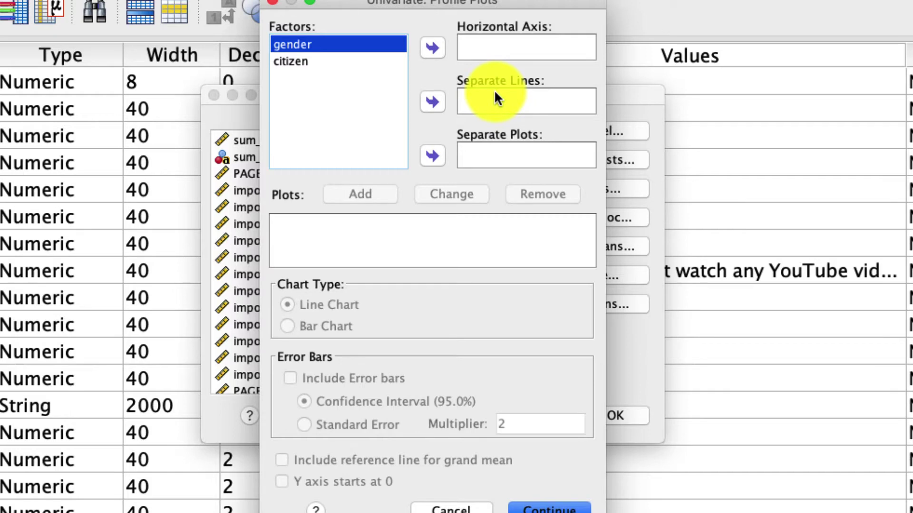
pyautogui.click(433, 48)
pyautogui.click(363, 57)
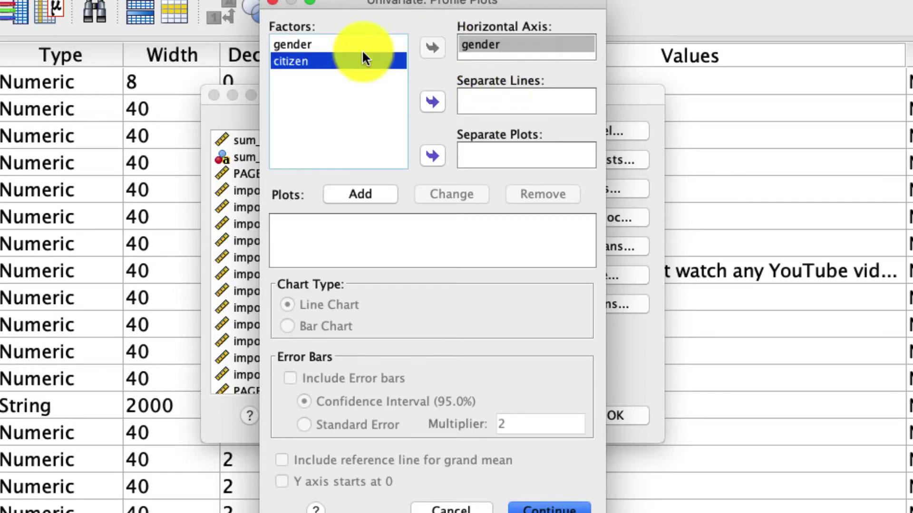
pyautogui.click(428, 101)
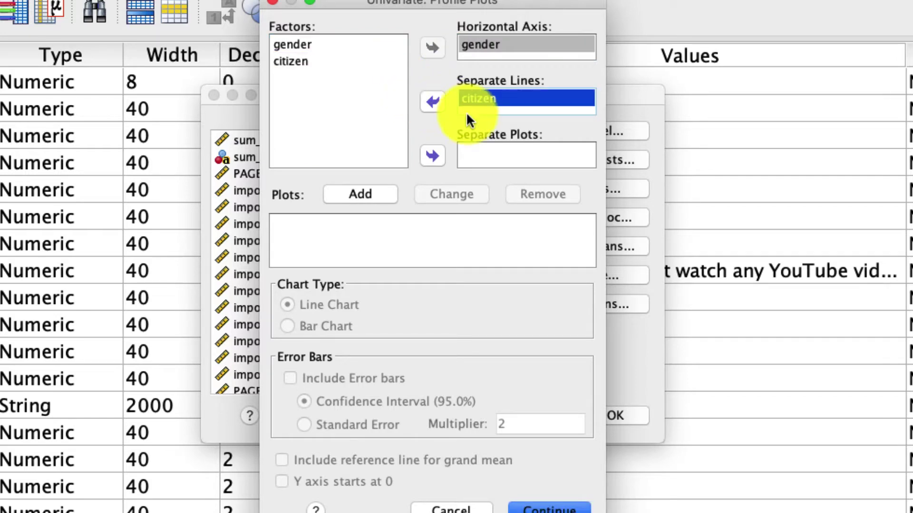
pyautogui.click(370, 196)
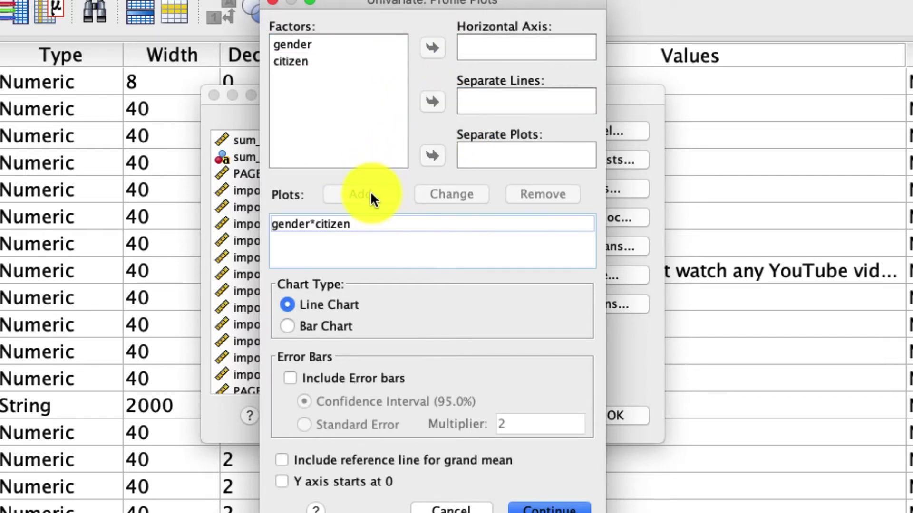
# Add a second profile plot, citizen*gender, with citizen on the horizontal axis and gender as separate lines
pyautogui.click(304, 63)
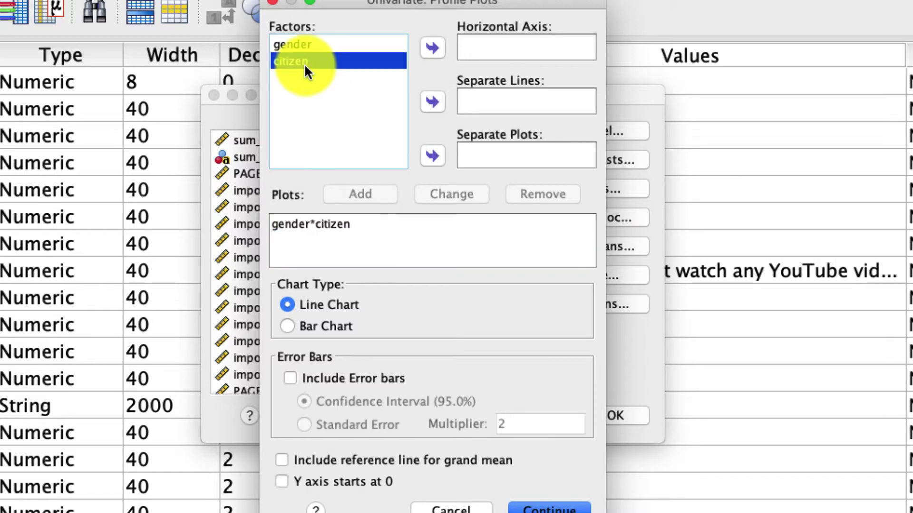
pyautogui.click(432, 48)
pyautogui.click(326, 44)
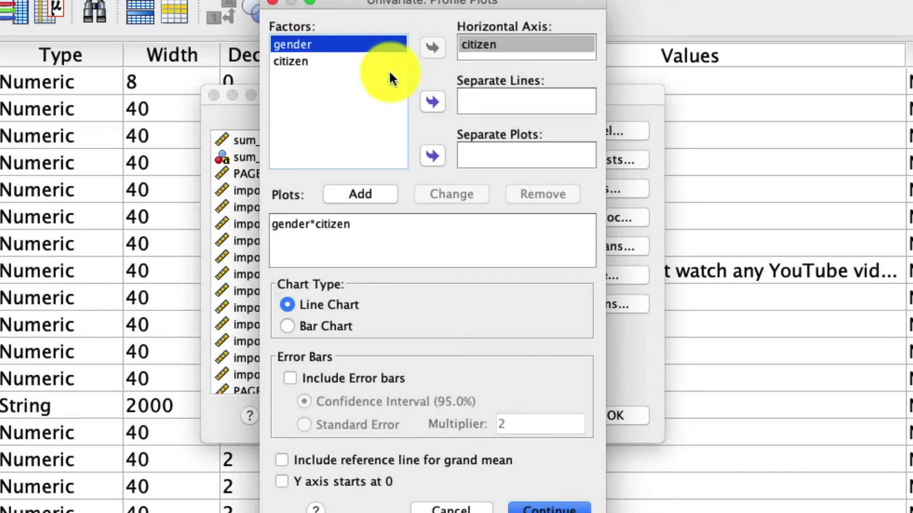
pyautogui.click(432, 102)
pyautogui.click(371, 189)
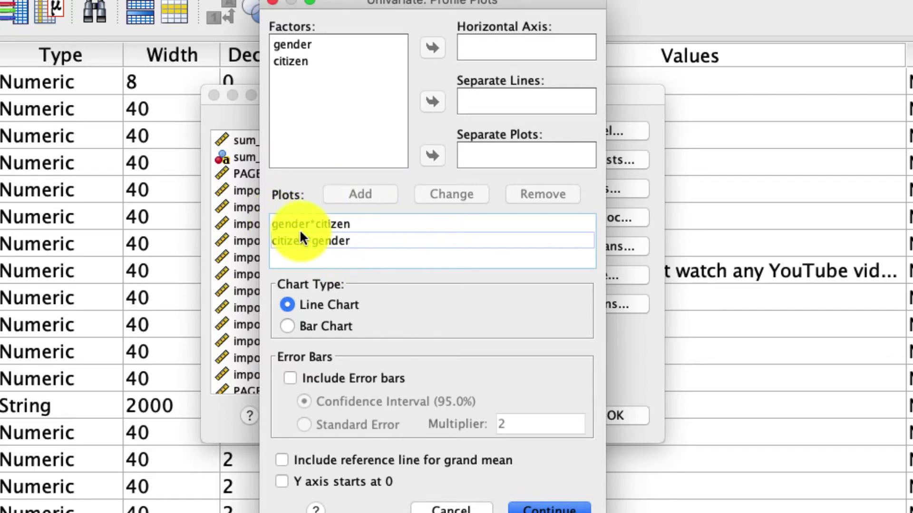
# Set the profile plots to bar charts with 95% confidence interval error bars and apply the plot settings
pyautogui.click(340, 326)
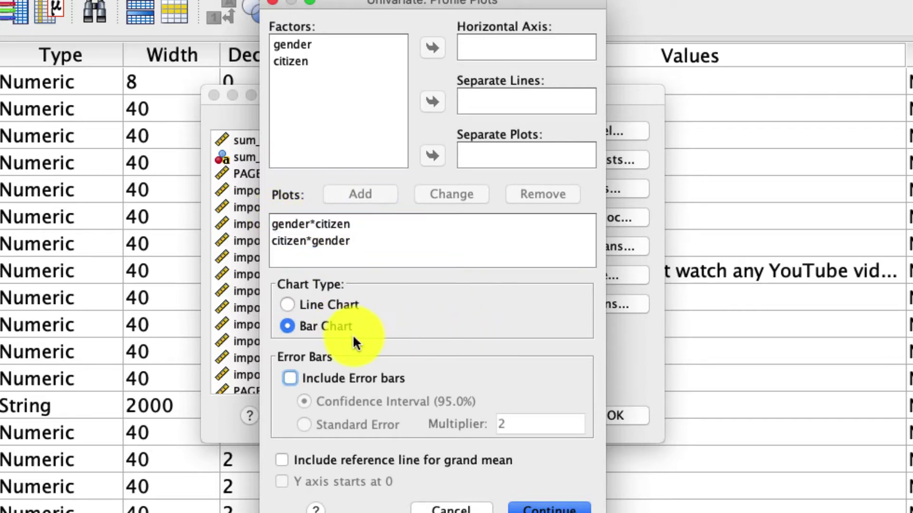
pyautogui.click(377, 376)
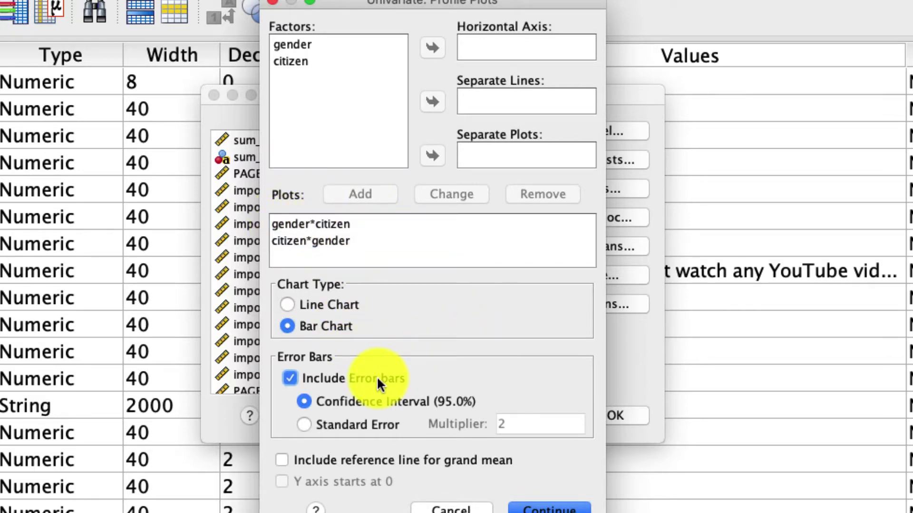
pyautogui.click(549, 508)
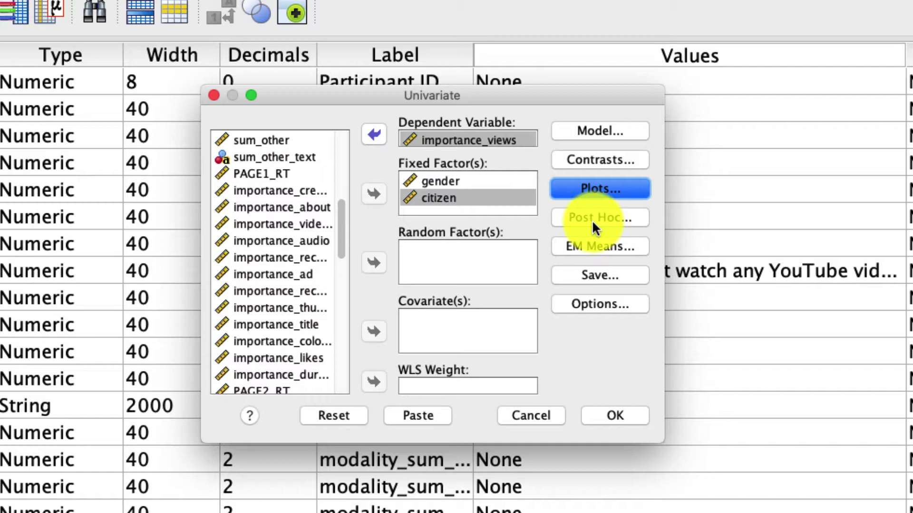
# Display estimated marginal means for (OVERALL), gender, citizen and gender*citizen, without comparing main effects
pyautogui.click(605, 245)
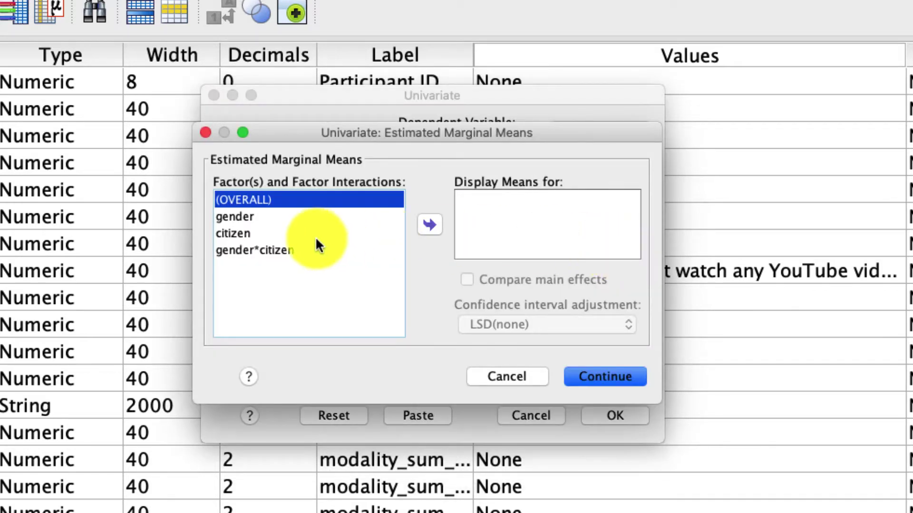
pyautogui.keyDown('shift'); pyautogui.click(315, 243); pyautogui.keyUp('shift')
pyautogui.click(430, 225)
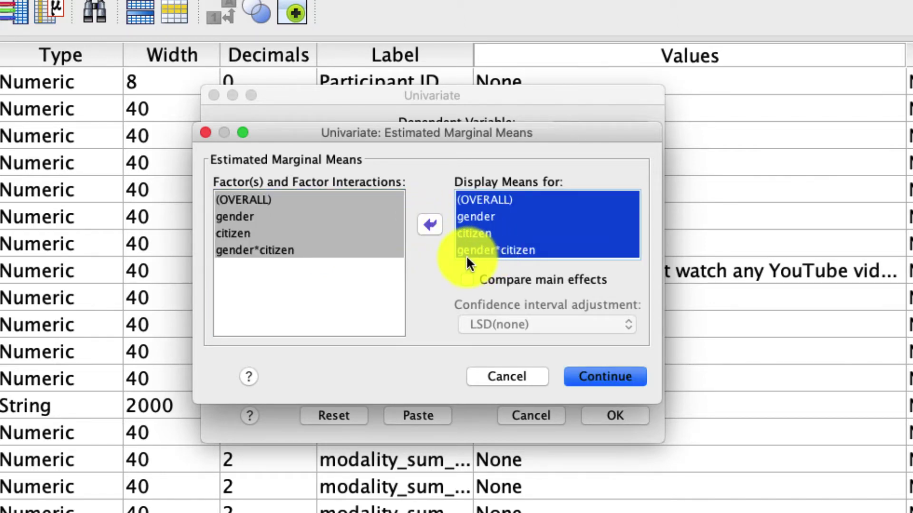
pyautogui.click(529, 250)
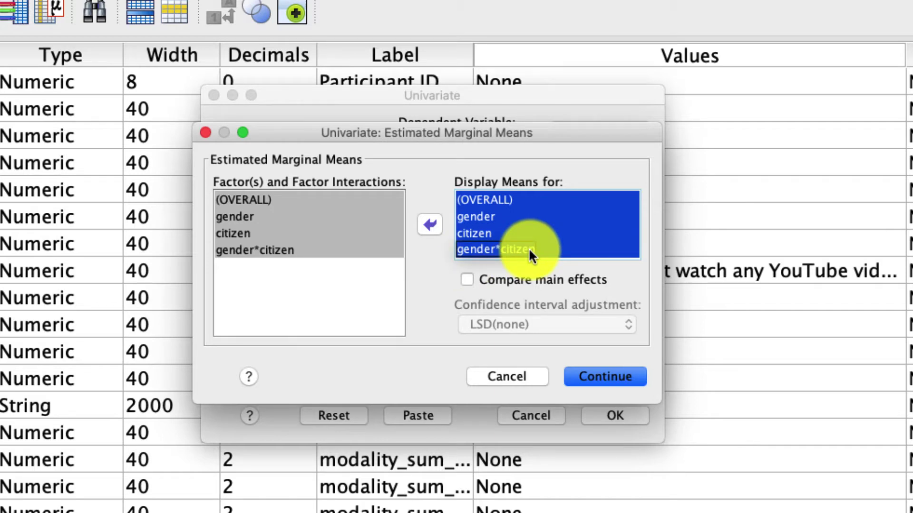
pyautogui.click(595, 371)
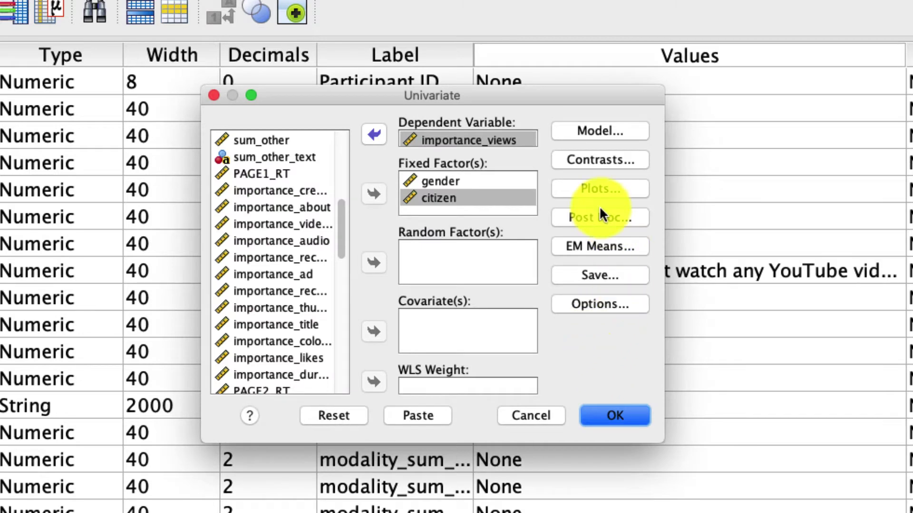
# Run the analysis and examine the gender*citizen interaction in the Tests of Between-Subjects Effects table
pyautogui.click(608, 414)
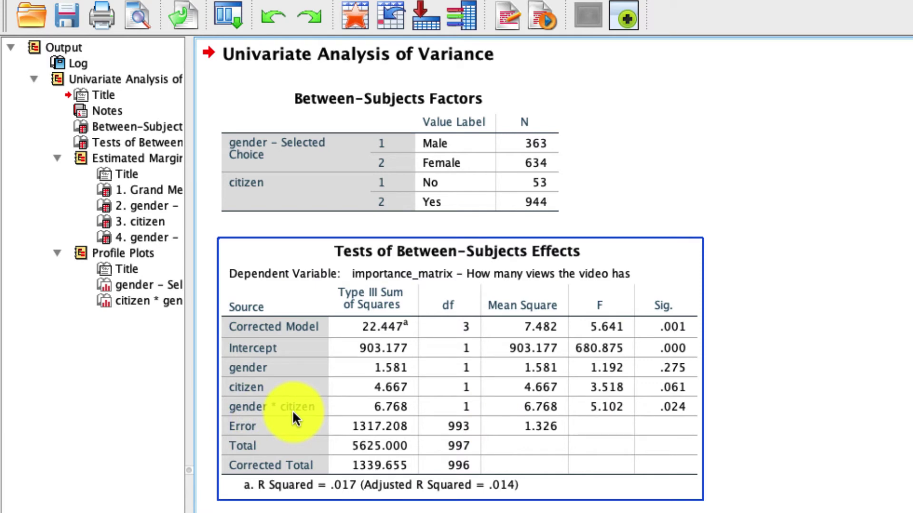
pyautogui.click(705, 417)
pyautogui.click(685, 413)
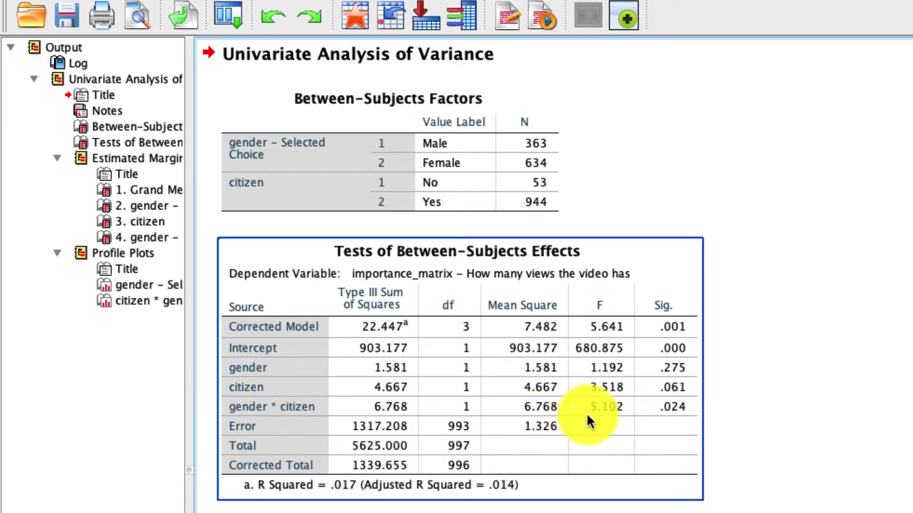
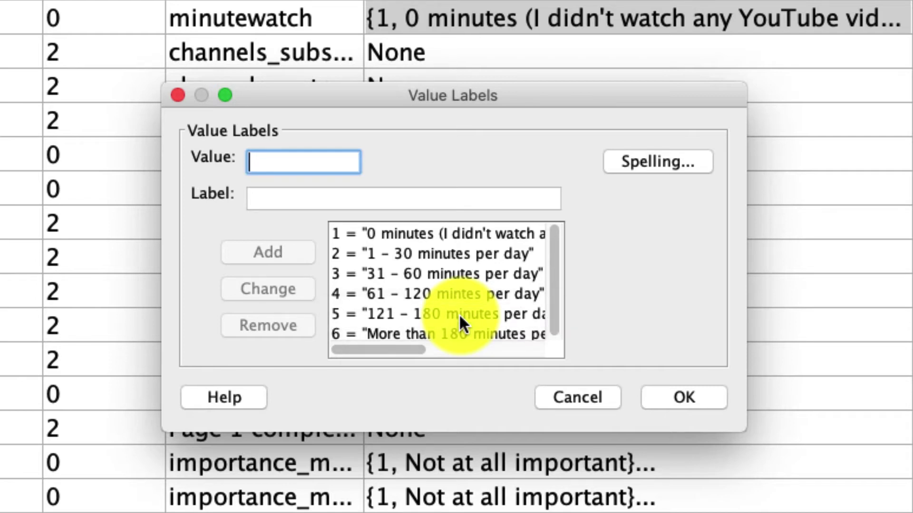
# Close the minutewatch value labels unchanged and replace citizen with minutewatch as a fixed factor in the Univariate analysis
pyautogui.click(568, 397)
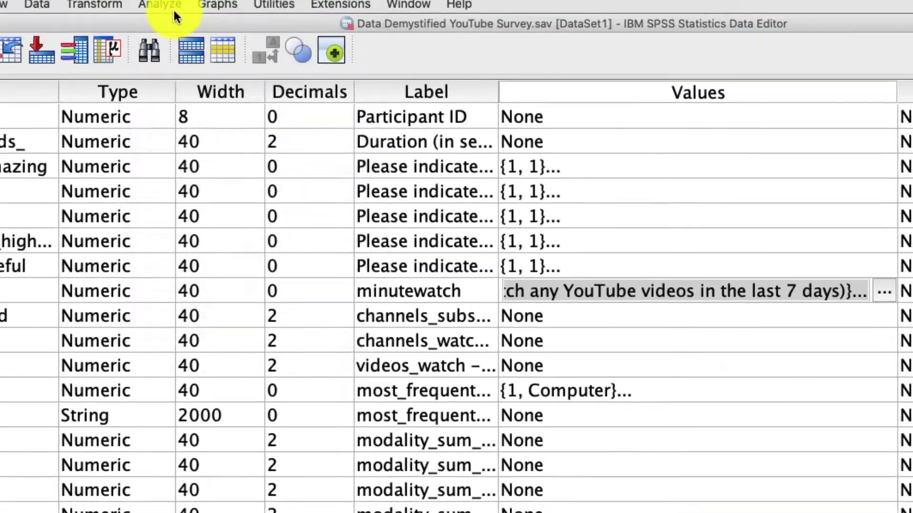
pyautogui.click(173, 8)
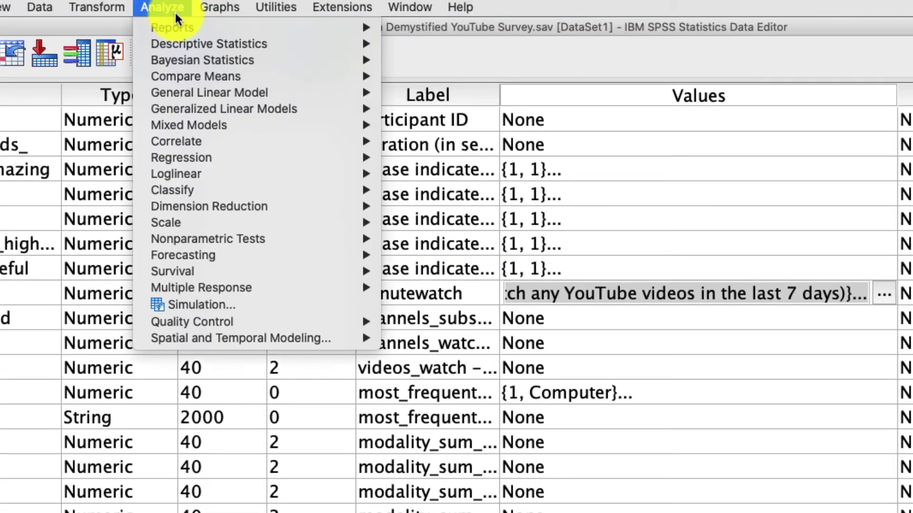
pyautogui.moveTo(187, 93)
pyautogui.click(506, 94)
pyautogui.click(465, 225)
pyautogui.click(408, 222)
pyautogui.scroll(10, 316, 313)
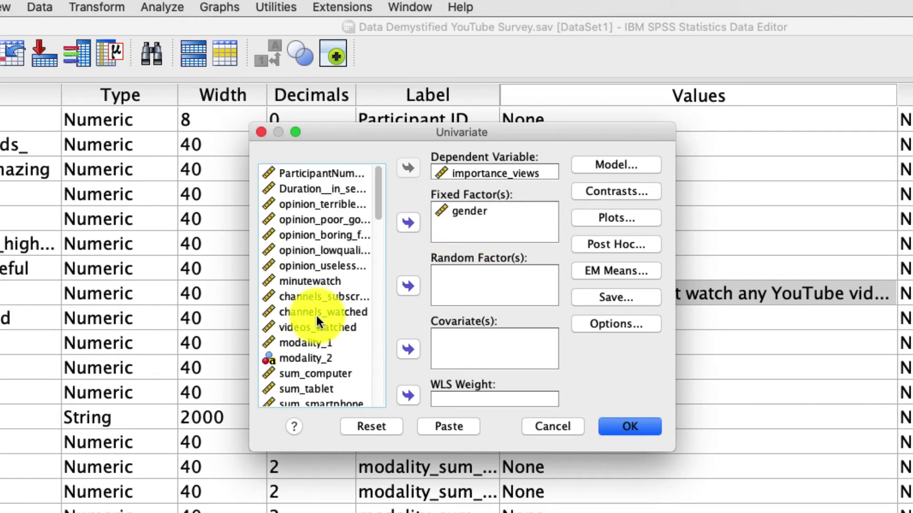
pyautogui.click(311, 280)
pyautogui.click(405, 227)
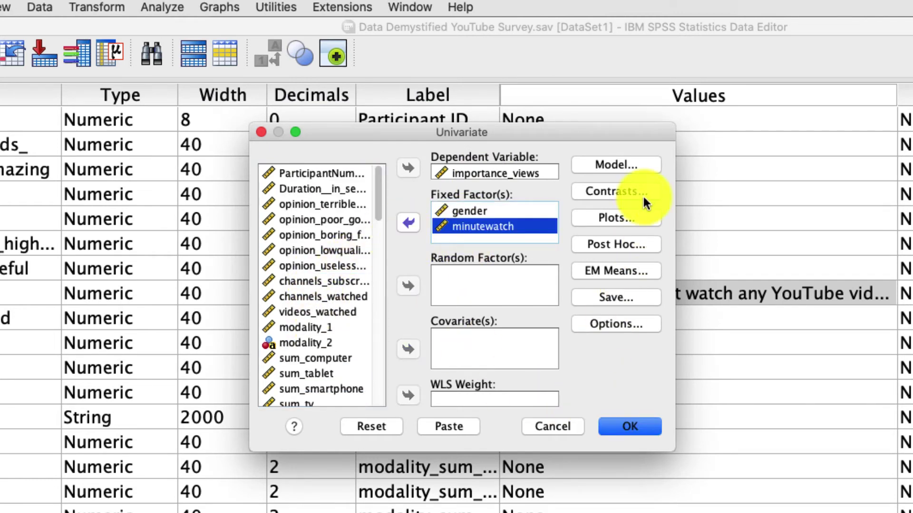
# Add a gender*minutewatch bar-chart profile plot with gender on the horizontal axis and minutewatch as separate lines
pyautogui.click(611, 250)
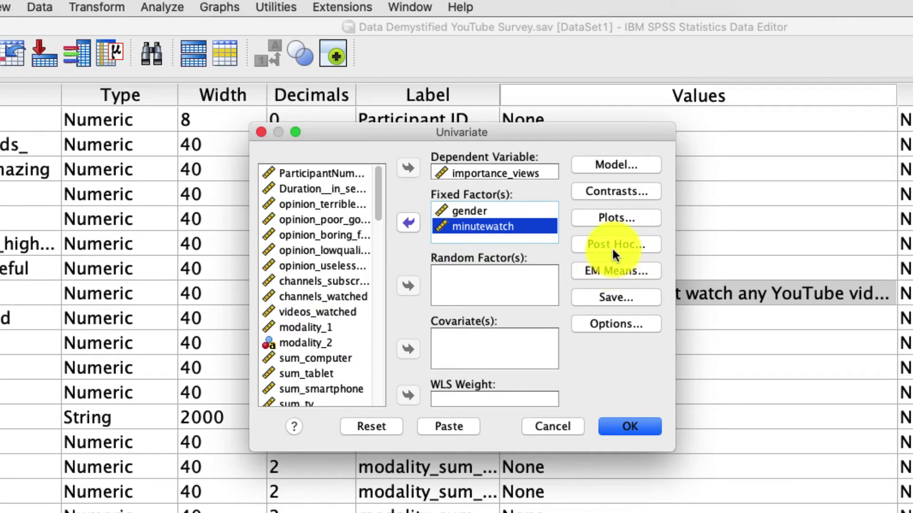
pyautogui.click(608, 223)
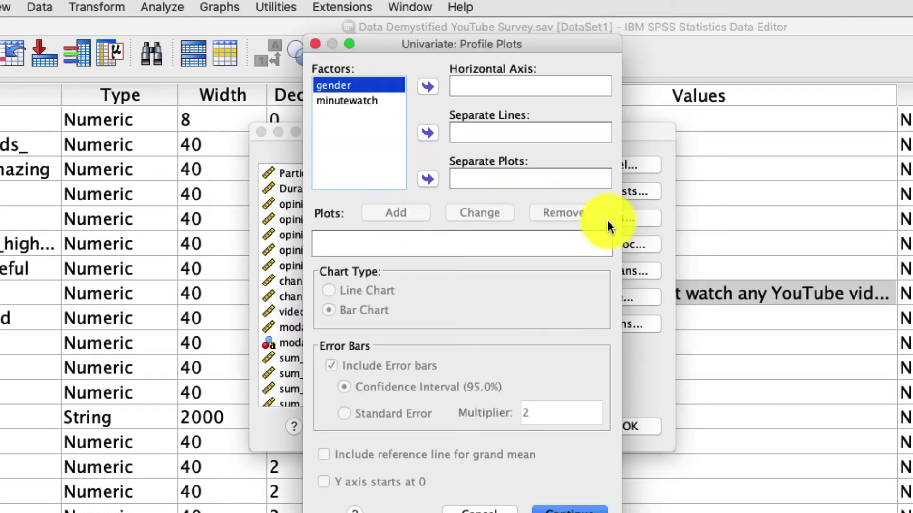
pyautogui.click(424, 90)
pyautogui.click(375, 101)
pyautogui.click(428, 133)
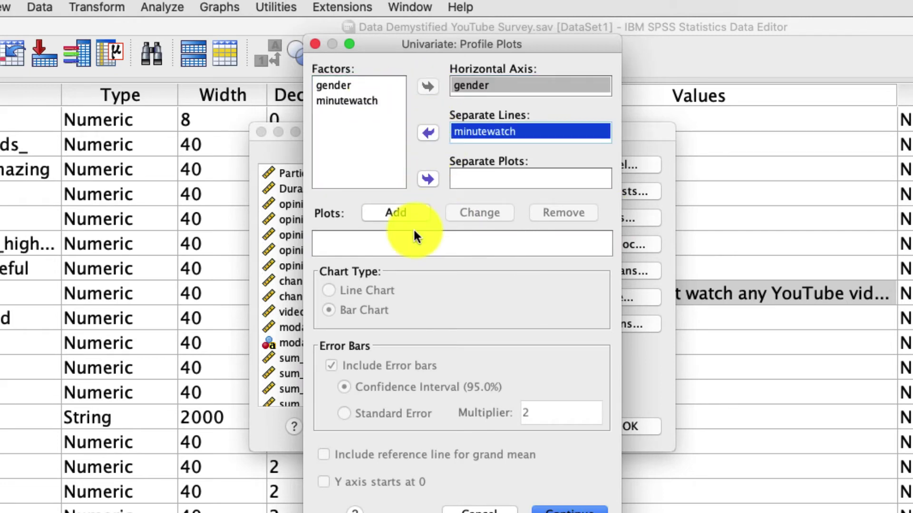
pyautogui.click(398, 213)
pyautogui.click(573, 509)
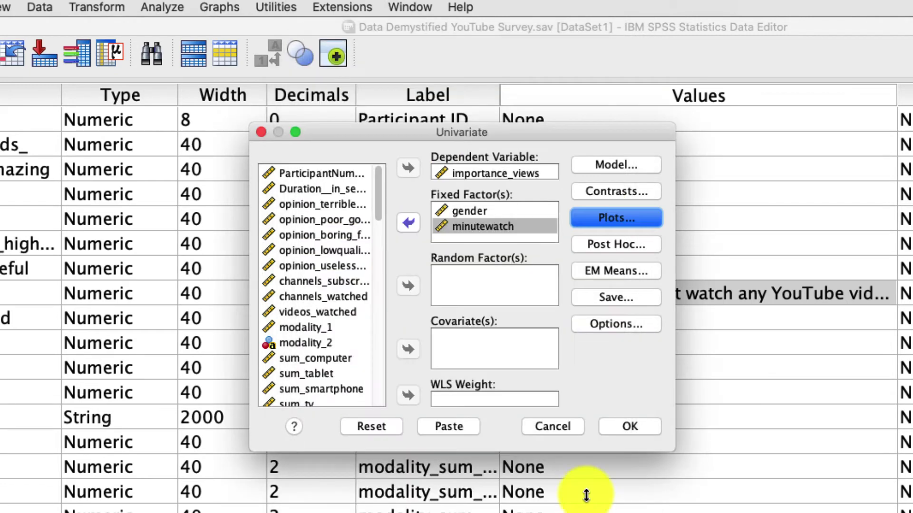
# Display estimated marginal means for (OVERALL), gender, minutewatch and gender*minutewatch, and run the analysis
pyautogui.click(614, 271)
pyautogui.keyDown('shift'); pyautogui.click(364, 274); pyautogui.keyUp('shift')
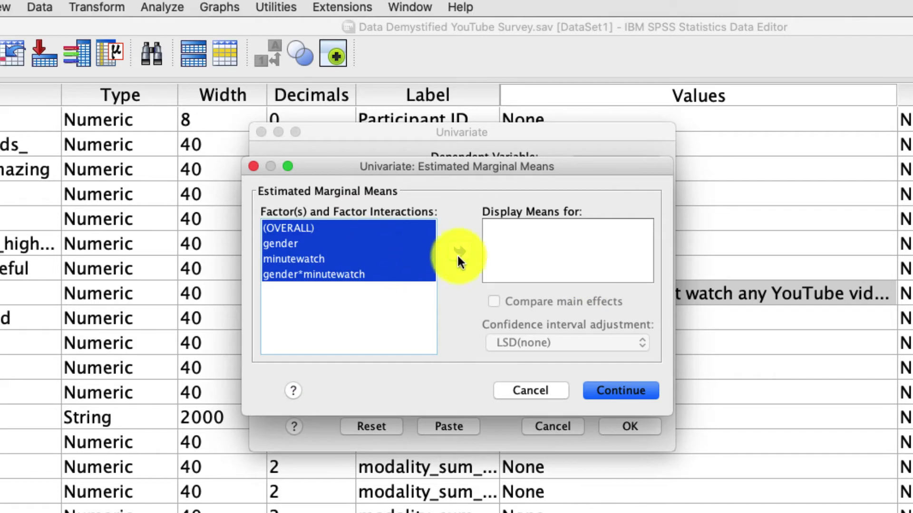
pyautogui.click(459, 252)
pyautogui.click(603, 391)
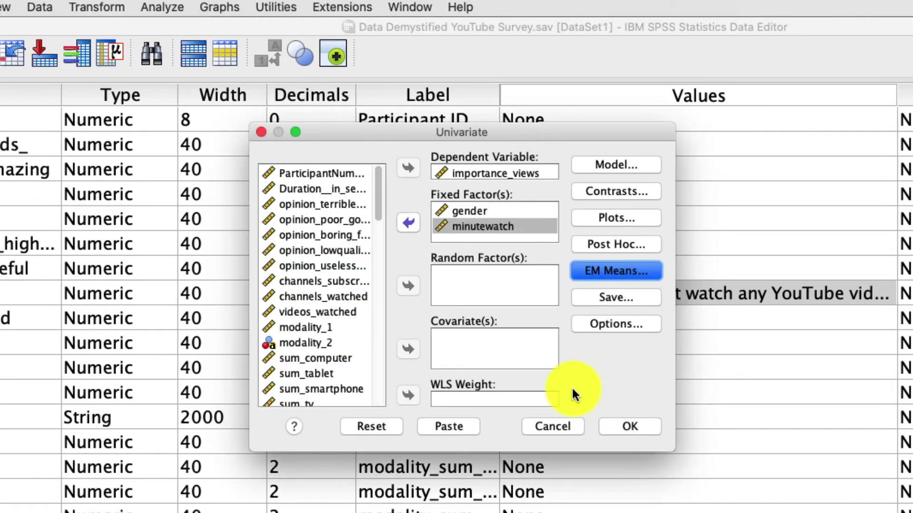
pyautogui.click(631, 430)
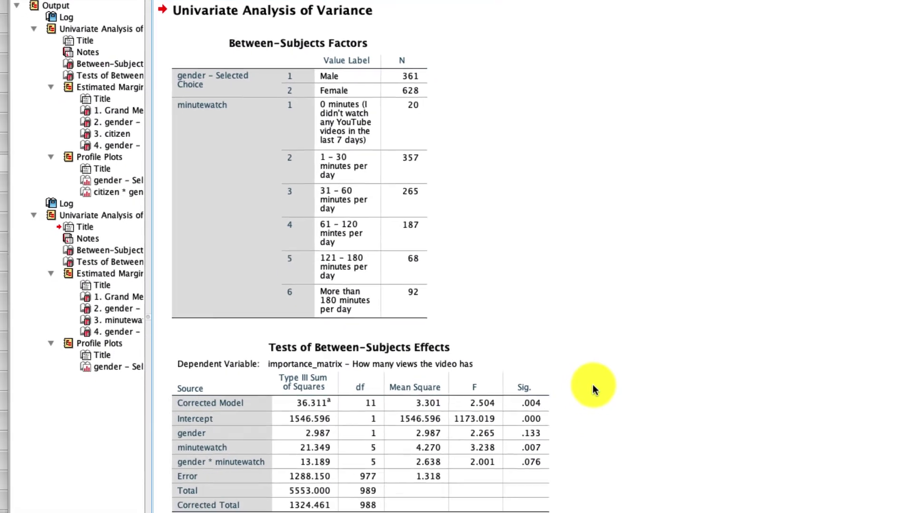
# Examine the between-subjects effects of gender and minutewatch and the estimated marginal means, including the gender*minutewatch table
pyautogui.click(278, 391)
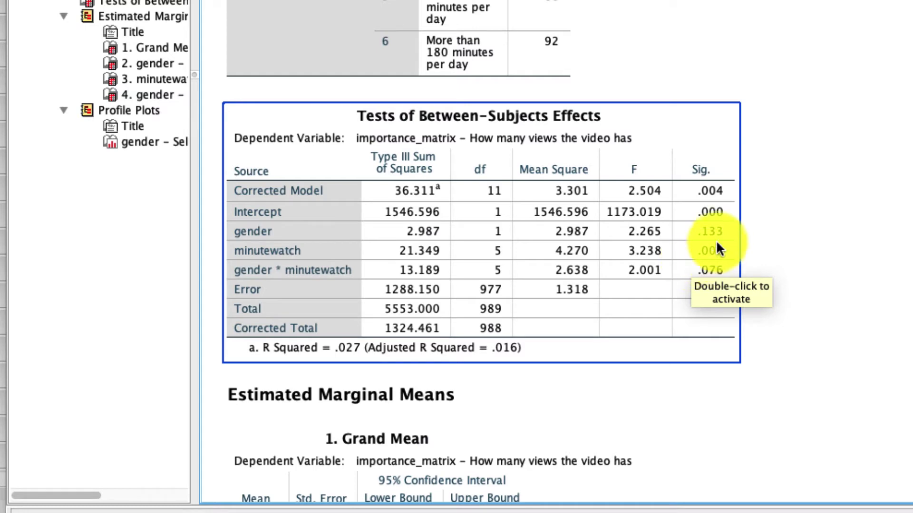
pyautogui.doubleClick(717, 292)
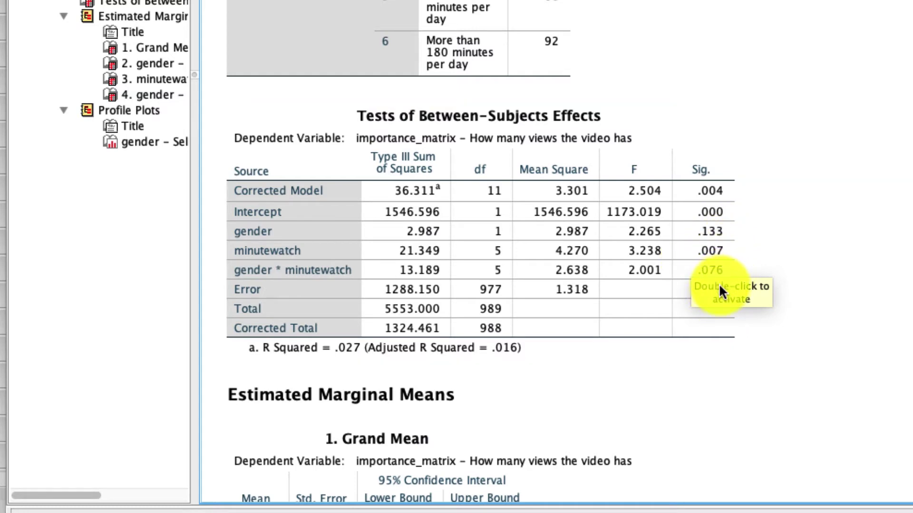
pyautogui.click(724, 304)
pyautogui.scroll(-8, 724, 304)
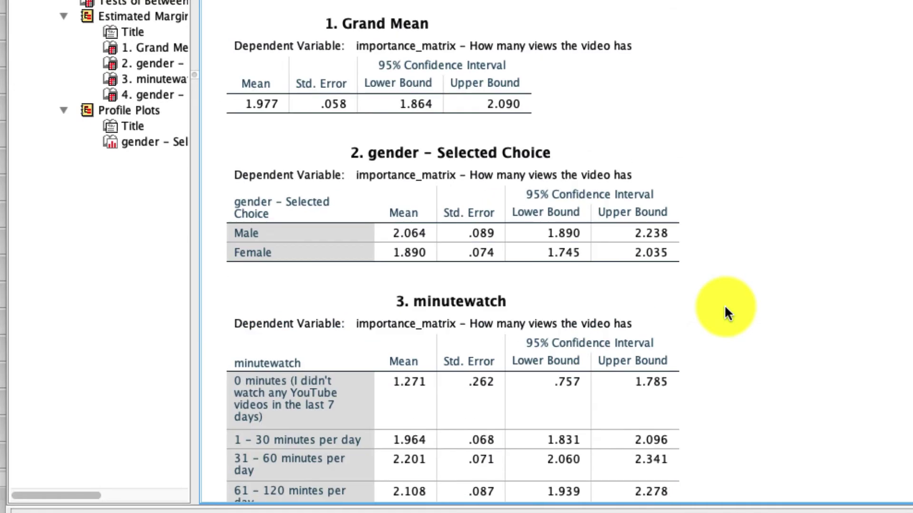
pyautogui.scroll(-5, 724, 305)
pyautogui.click(724, 328)
pyautogui.scroll(-3, 724, 390)
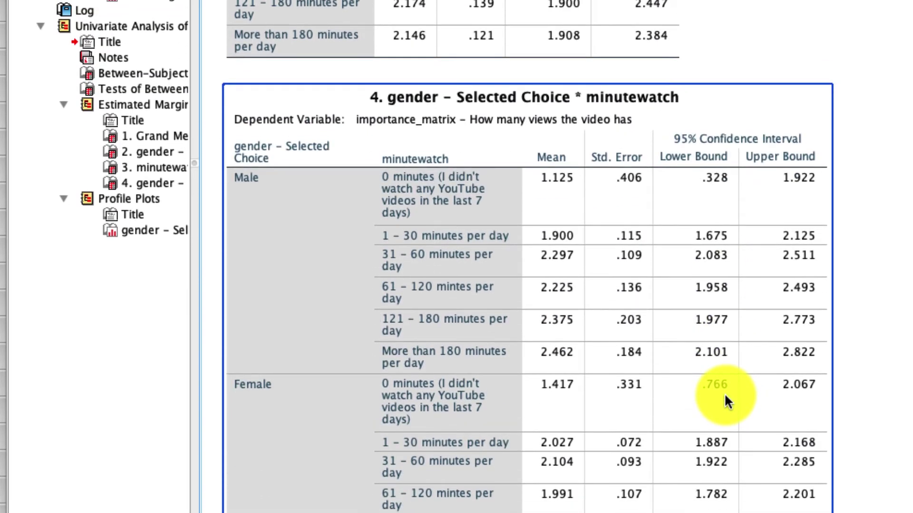
pyautogui.scroll(-2, 726, 397)
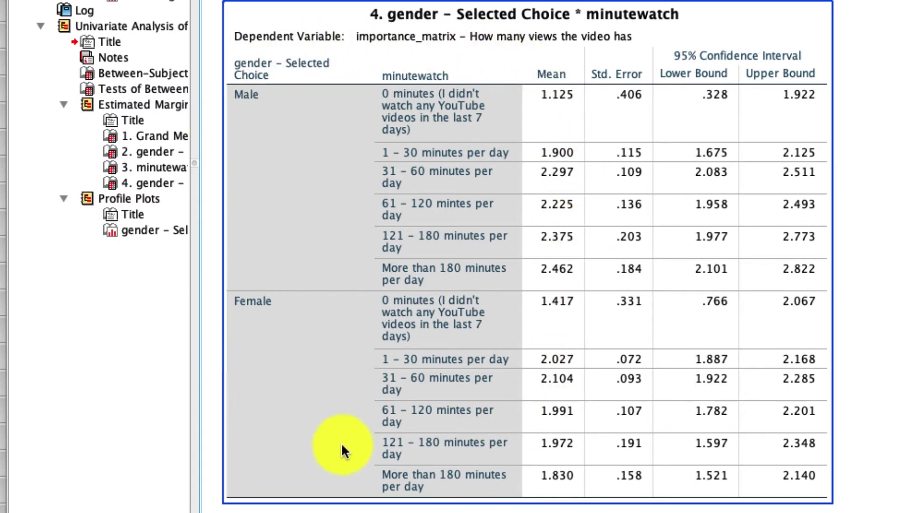
pyautogui.scroll(1, 533, 428)
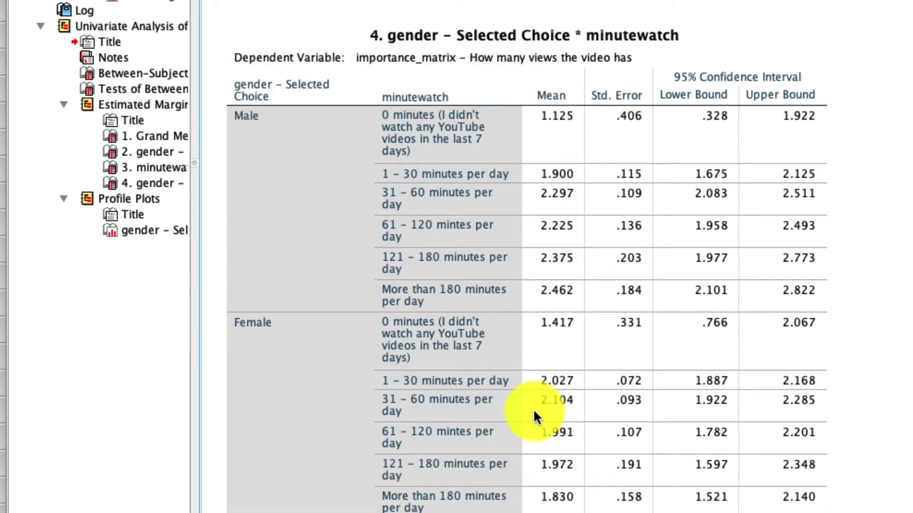
pyautogui.scroll(-10, 533, 412)
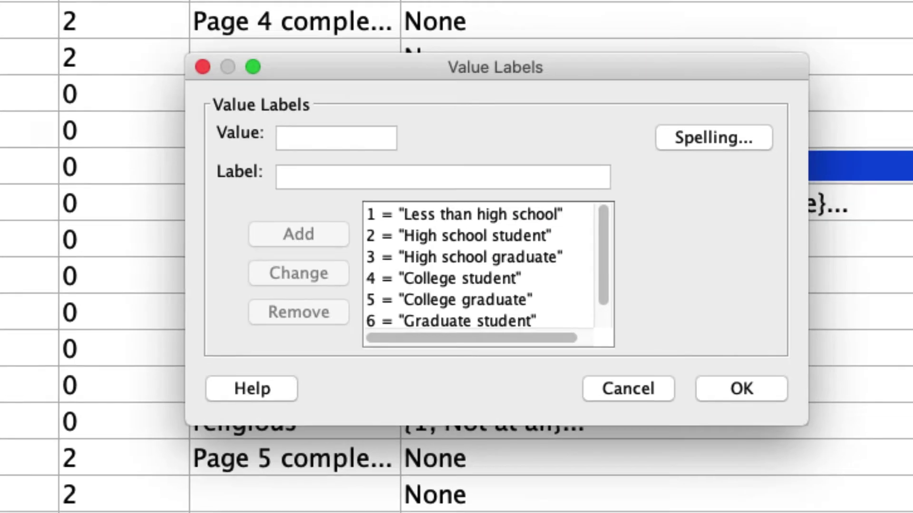
# Review the education levels in the educ variable's value labels, and close them without changes
pyautogui.scroll(-1, 473, 309)
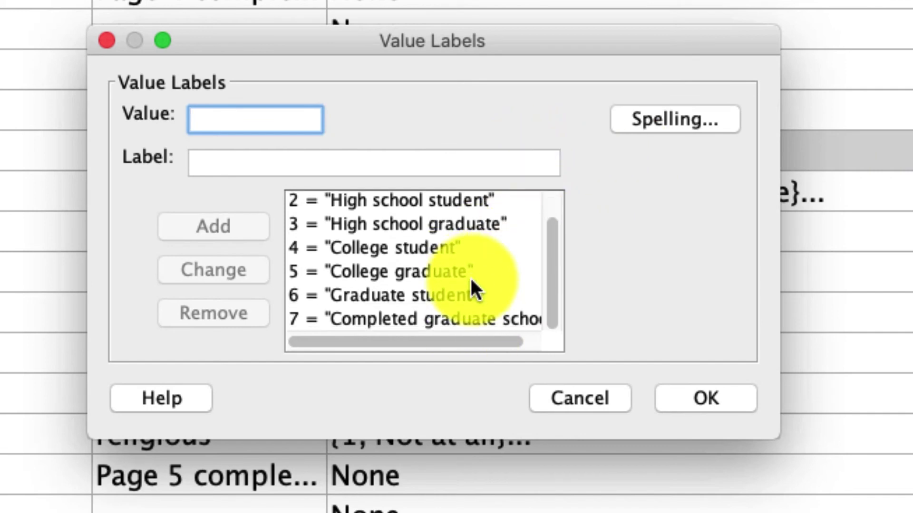
pyautogui.scroll(1, 458, 310)
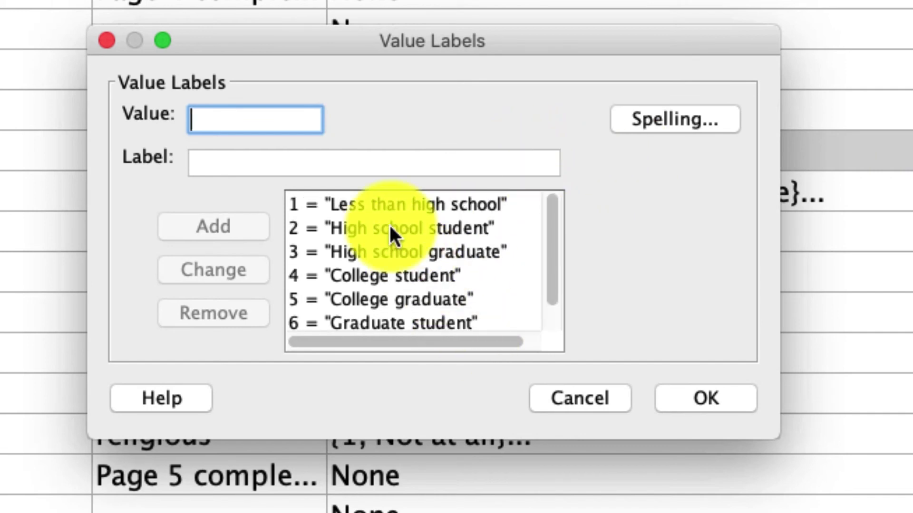
pyautogui.click(363, 228)
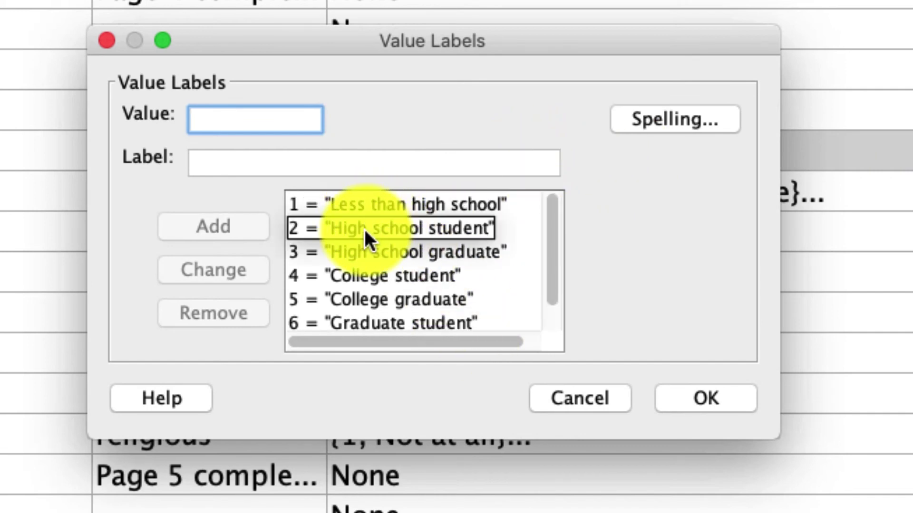
pyautogui.click(370, 273)
pyautogui.click(369, 253)
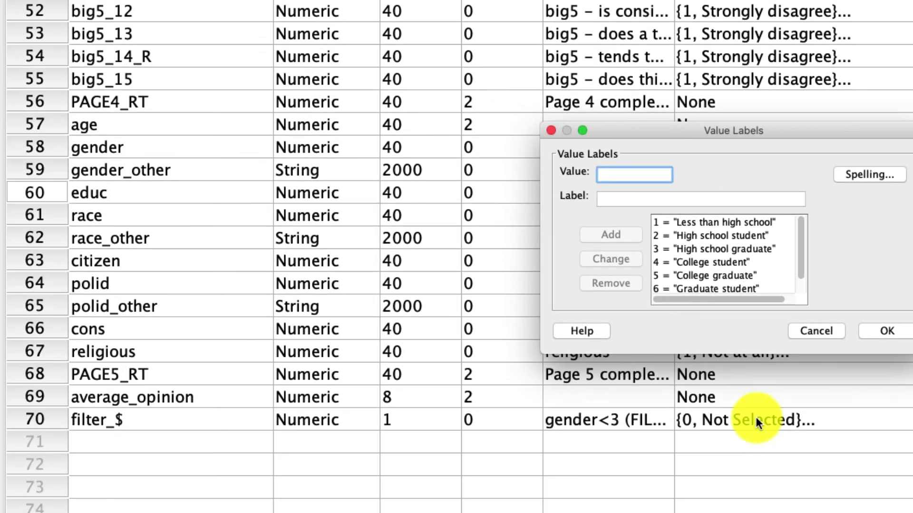
pyautogui.click(577, 397)
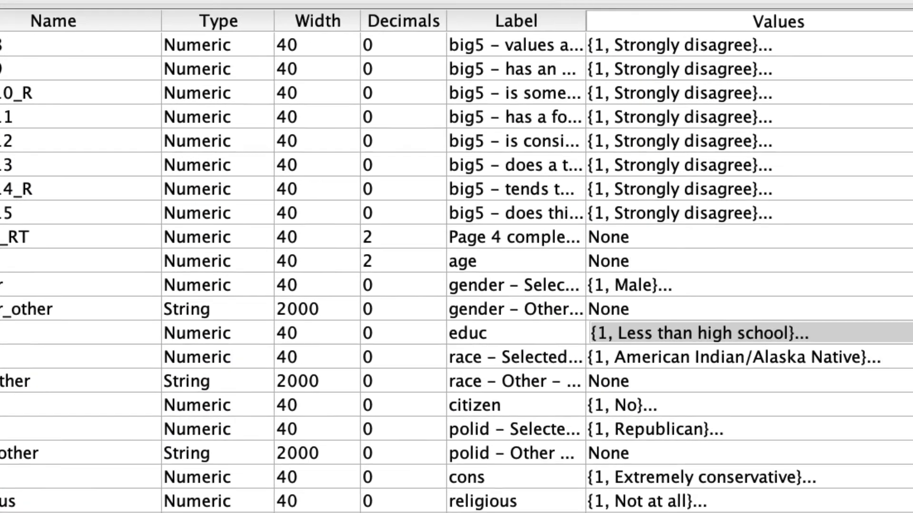
# Set up a Univariate general linear model with average_opinion as dependent variable and gender and educ as fixed factors
pyautogui.click(181, 7)
pyautogui.moveTo(216, 95)
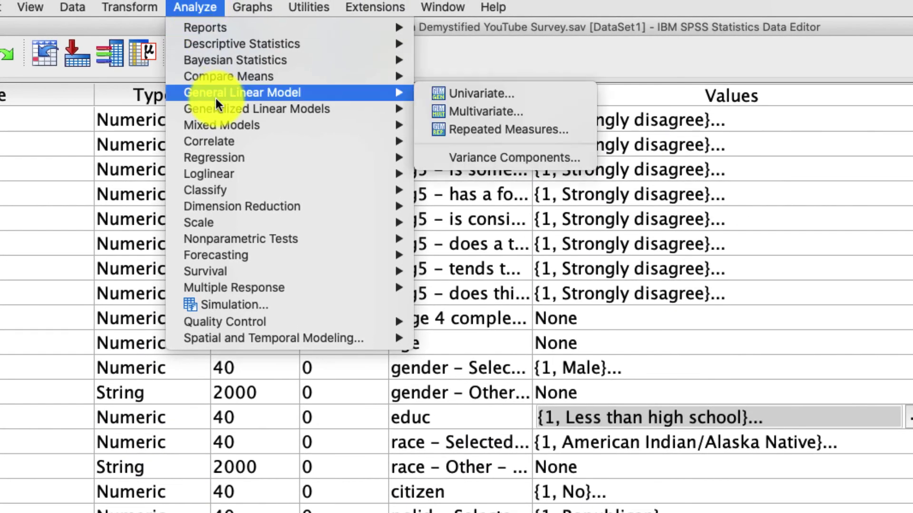
pyautogui.click(490, 95)
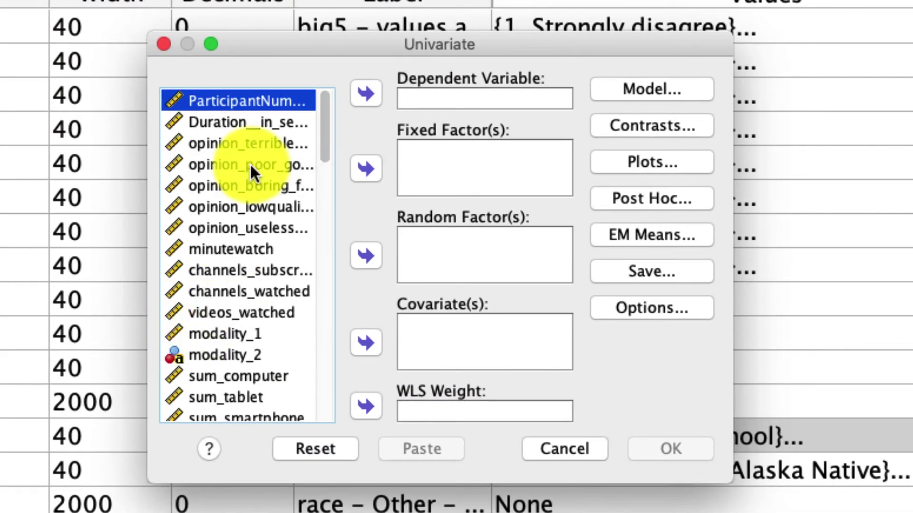
pyautogui.scroll(-10, 249, 181)
pyautogui.click(226, 160)
pyautogui.click(366, 168)
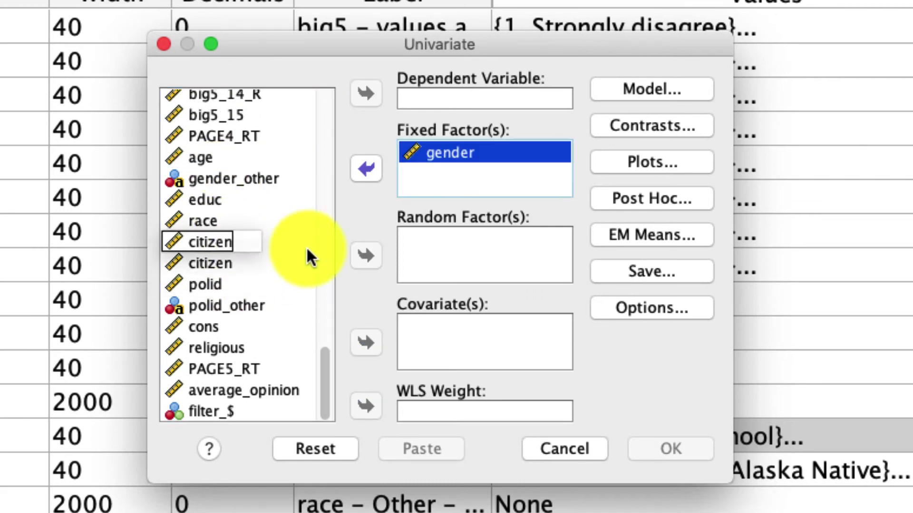
pyautogui.click(204, 198)
pyautogui.click(365, 169)
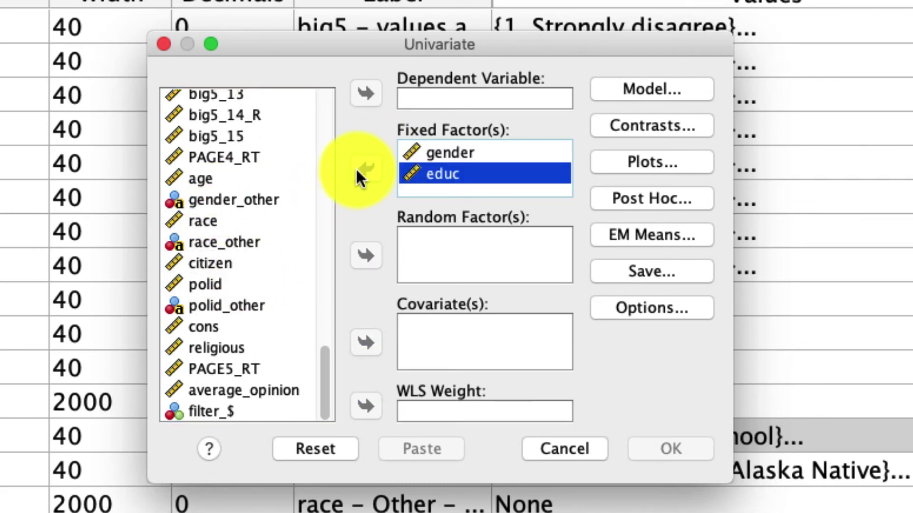
pyautogui.click(281, 389)
pyautogui.click(366, 93)
# Add an educ*gender bar-chart profile plot with educ on the horizontal axis, gender as separate lines, and 95% confidence interval error bars
pyautogui.click(622, 162)
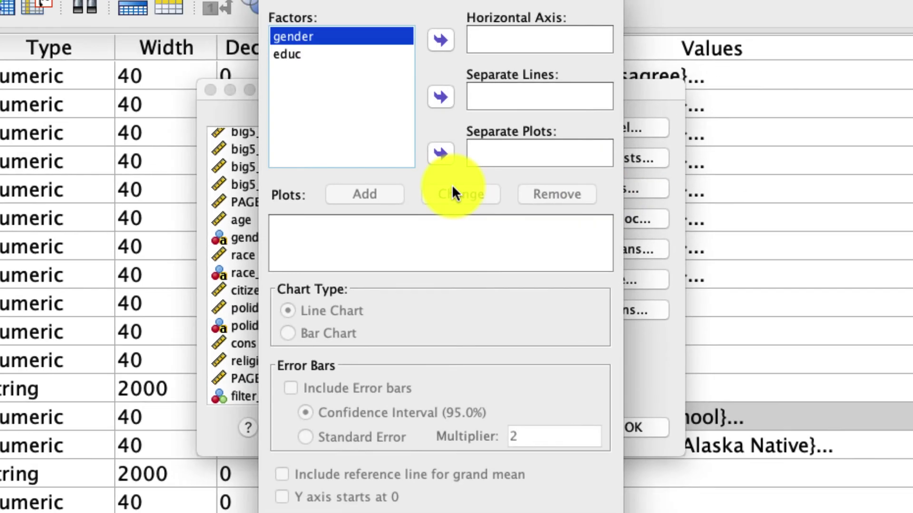
pyautogui.click(307, 46)
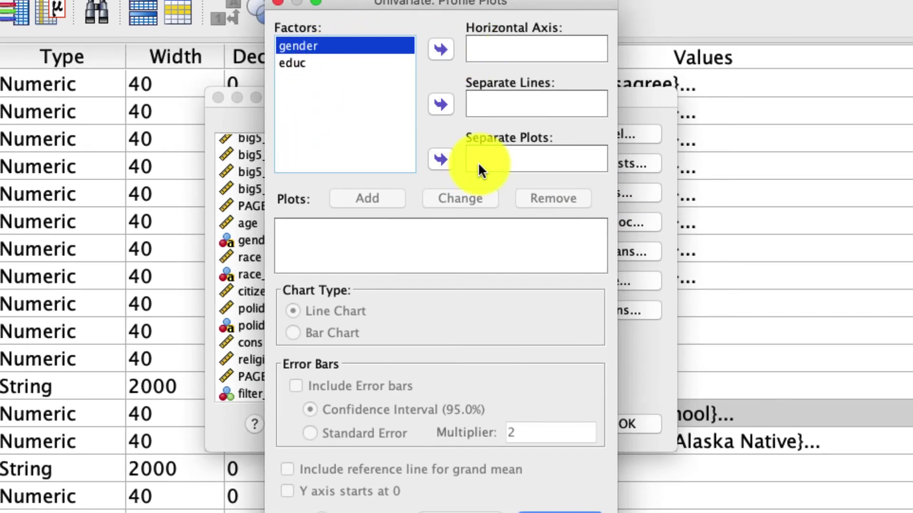
pyautogui.click(442, 103)
pyautogui.click(361, 62)
pyautogui.click(440, 48)
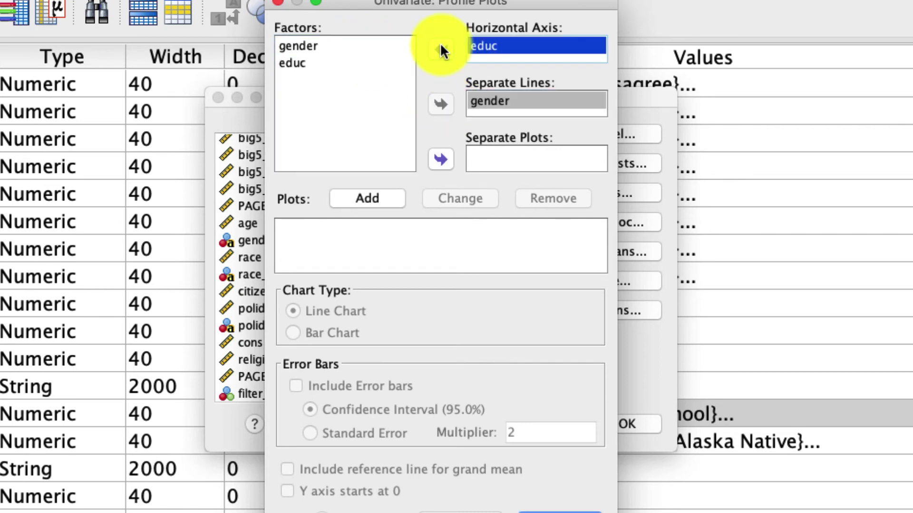
pyautogui.click(363, 197)
pyautogui.click(335, 333)
pyautogui.click(369, 383)
pyautogui.click(573, 510)
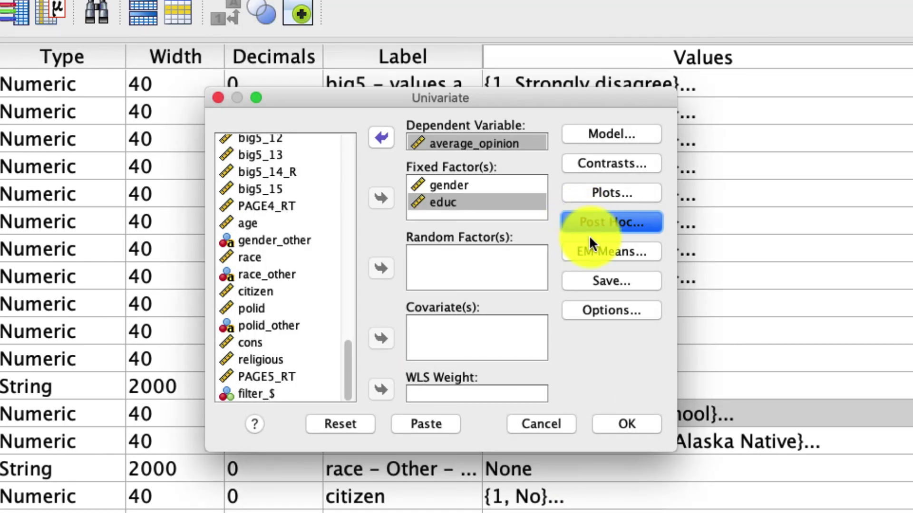
# Display estimated marginal means for (OVERALL), gender, educ and gender*educ, and run the analysis
pyautogui.click(594, 246)
pyautogui.press('super+a')
pyautogui.click(435, 229)
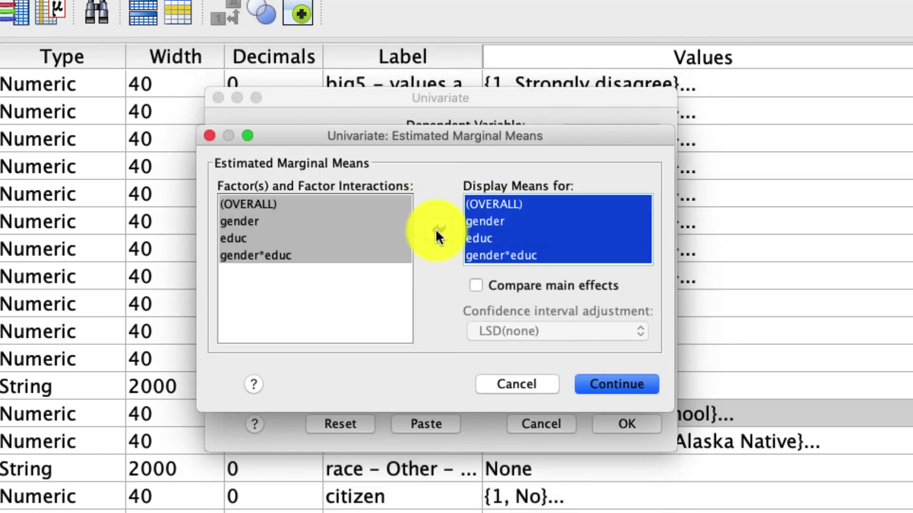
pyautogui.click(607, 383)
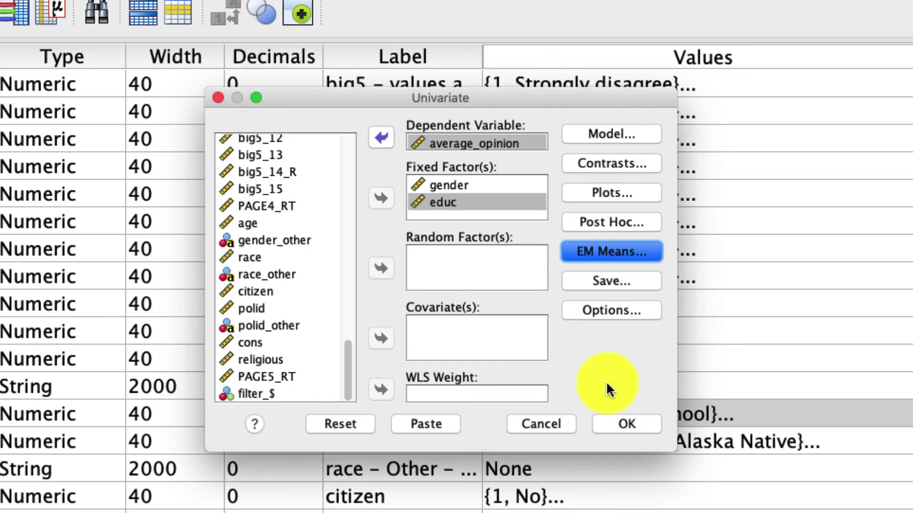
pyautogui.click(619, 422)
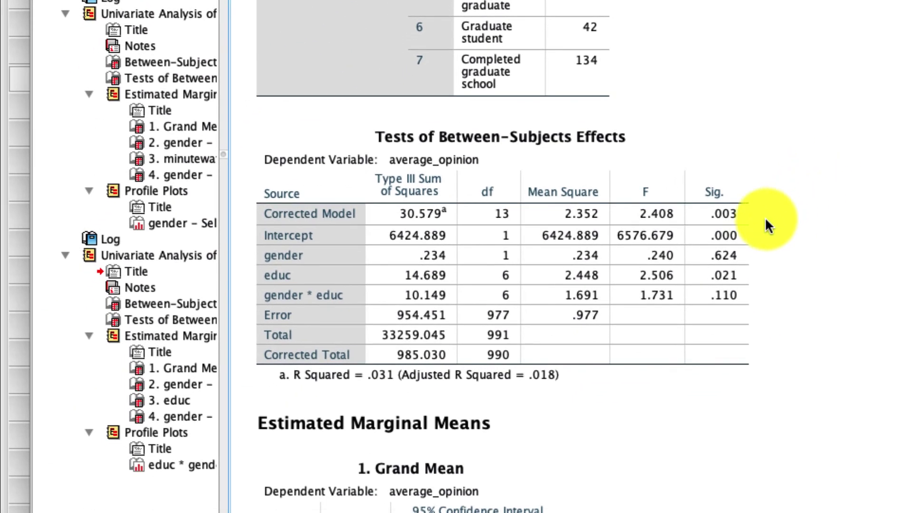
# Examine the between-subjects effects on average_opinion, the gender*educ marginal means table and the profile plot
pyautogui.click(400, 232)
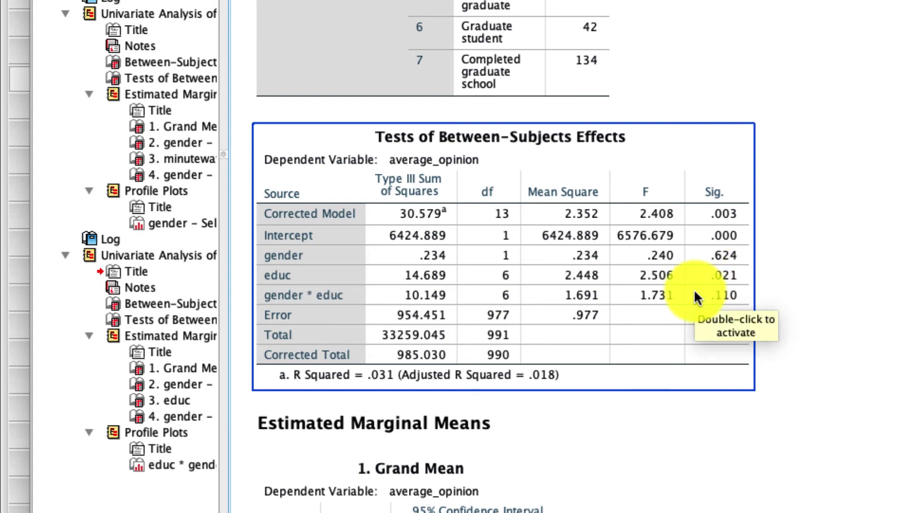
pyautogui.scroll(-15, 694, 292)
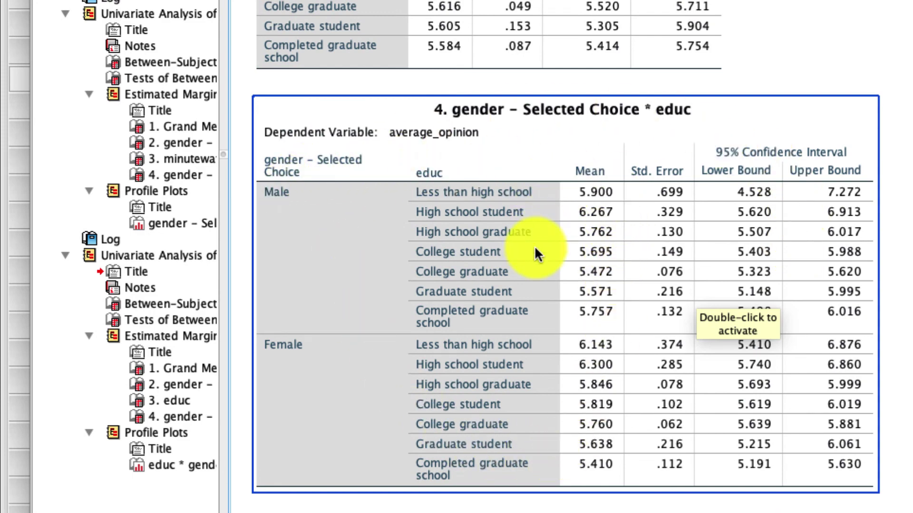
pyautogui.scroll(-10, 440, 240)
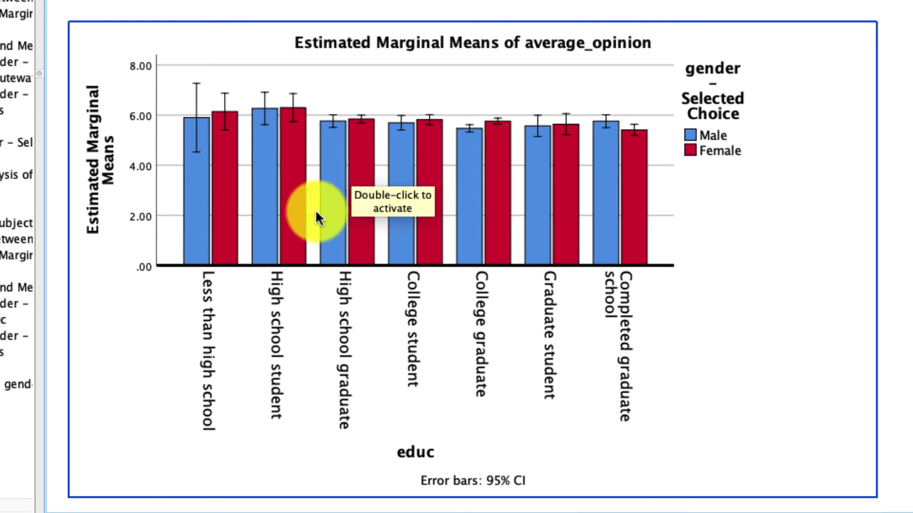